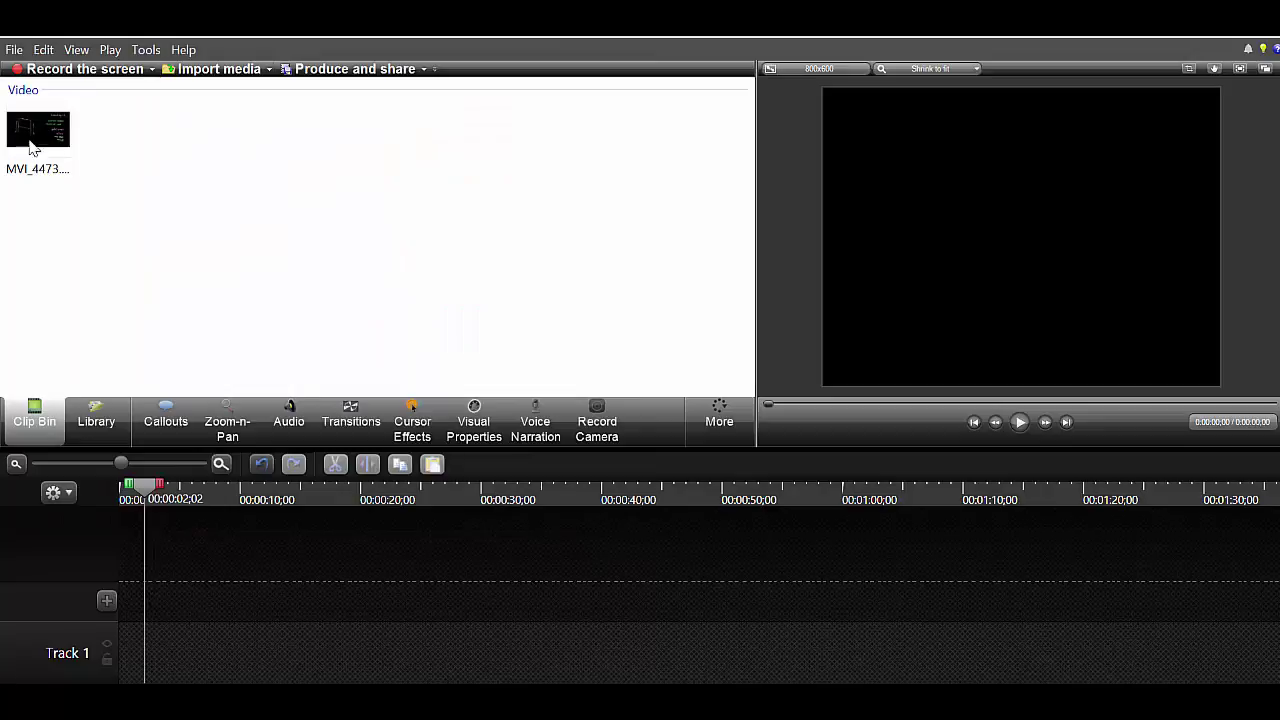
Step: Place the MVI_4473 clip on Track 1 from 0:00:02;02 and set its Y rotation to 180
drag(35, 147, 170, 668)
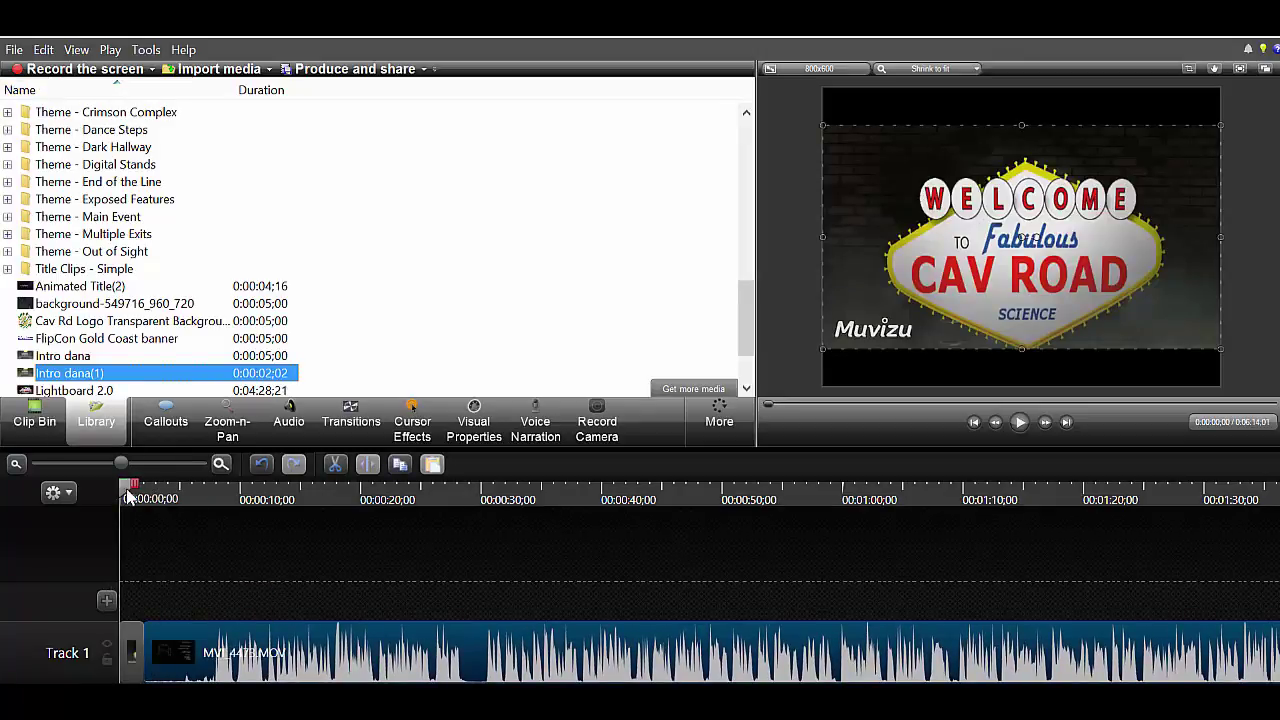
drag(128, 497, 251, 512)
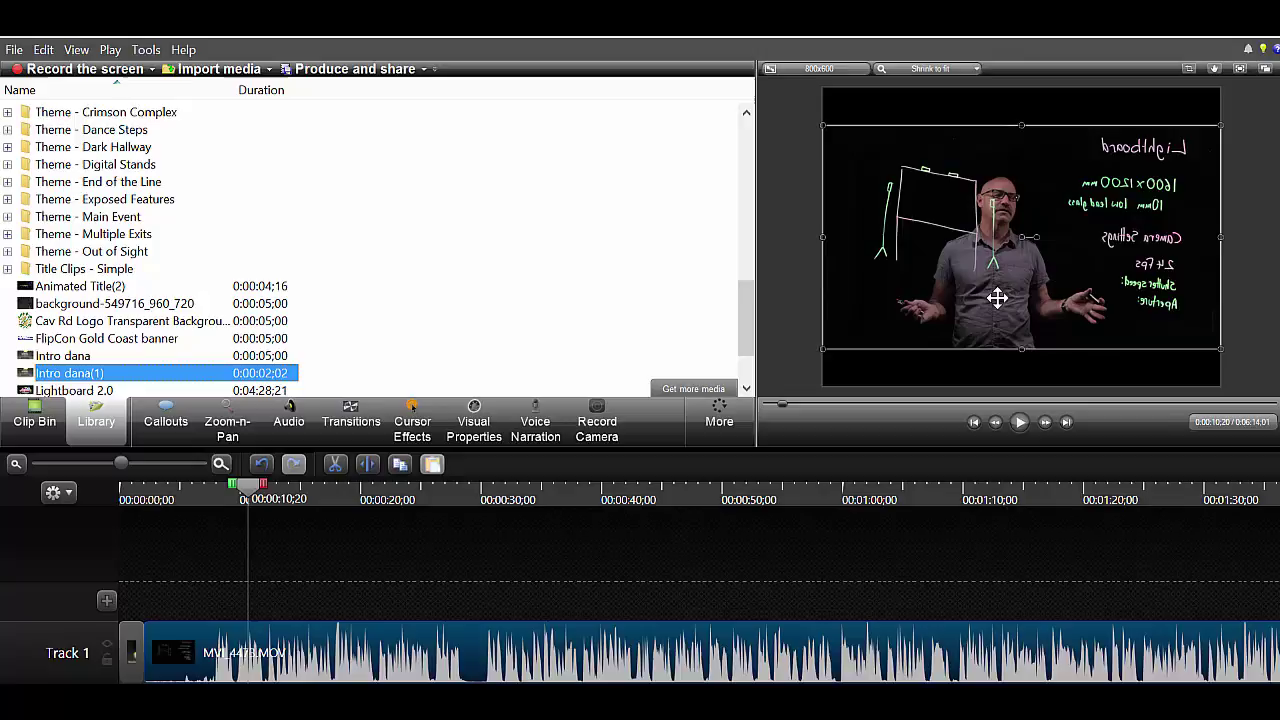
click(474, 420)
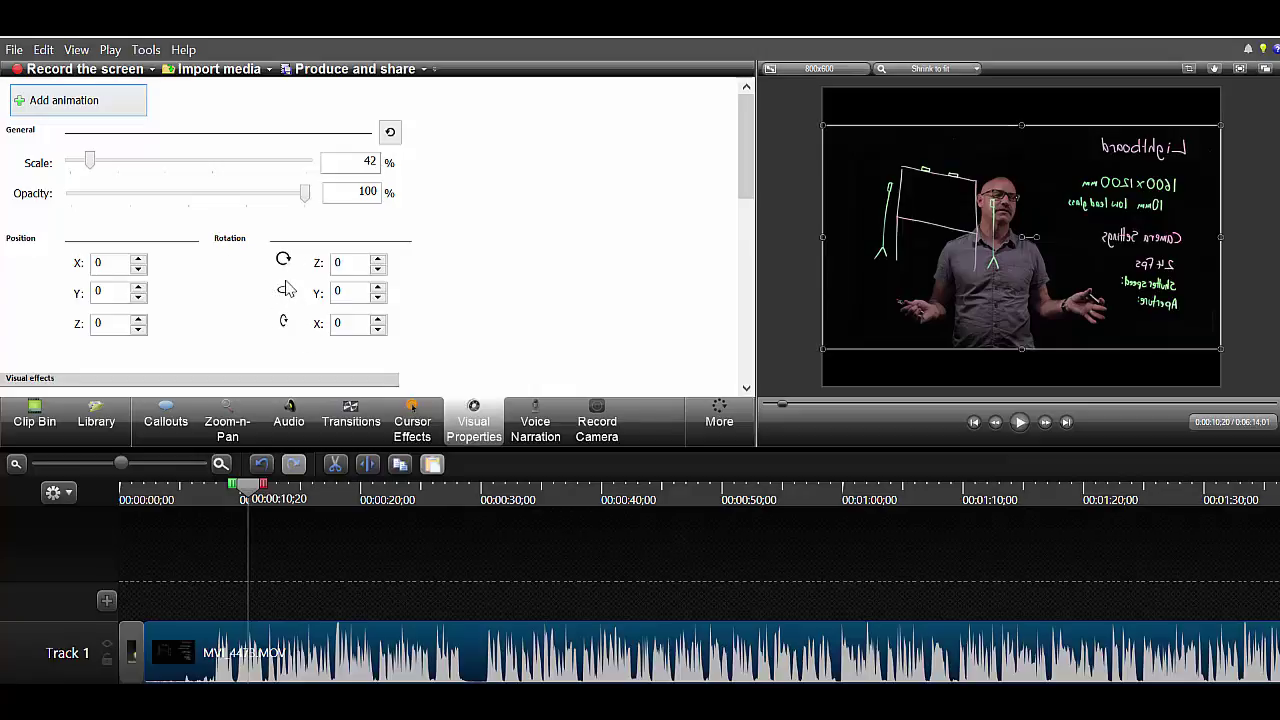
text(180)
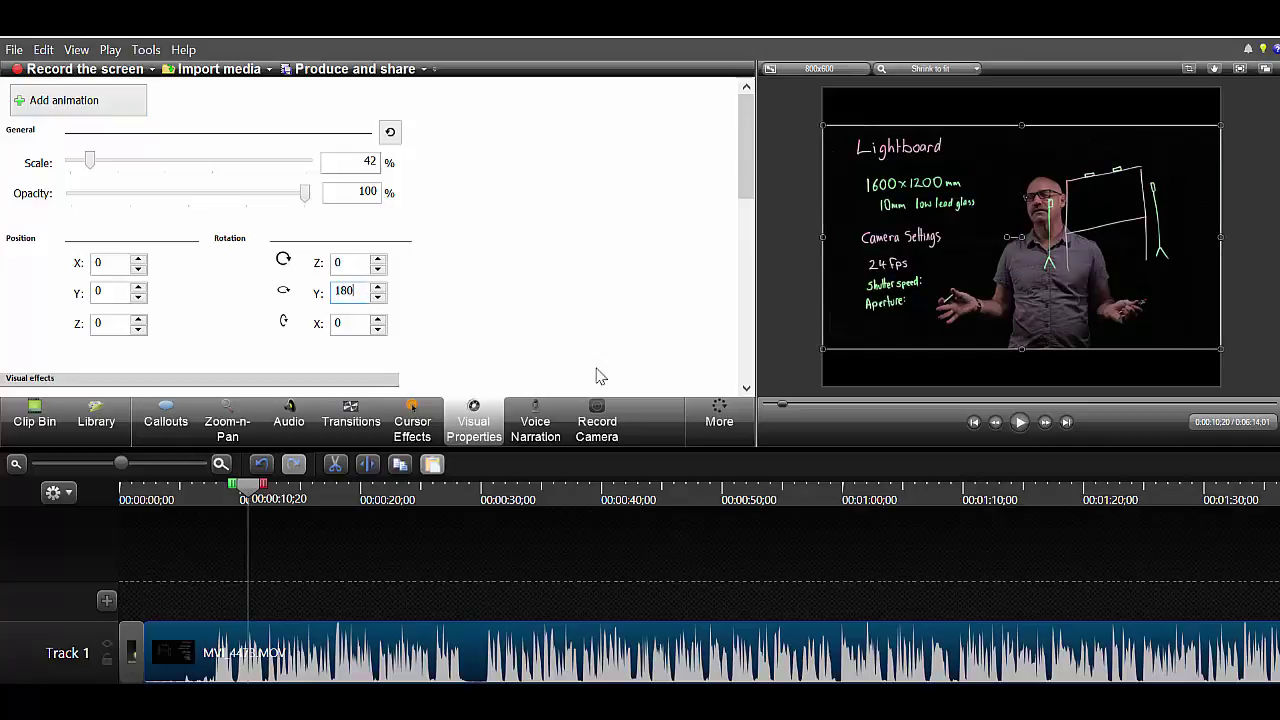
Step: Play the flipped clip from its start at 0:00:02;02 to check the opening section
drag(252, 490, 146, 489)
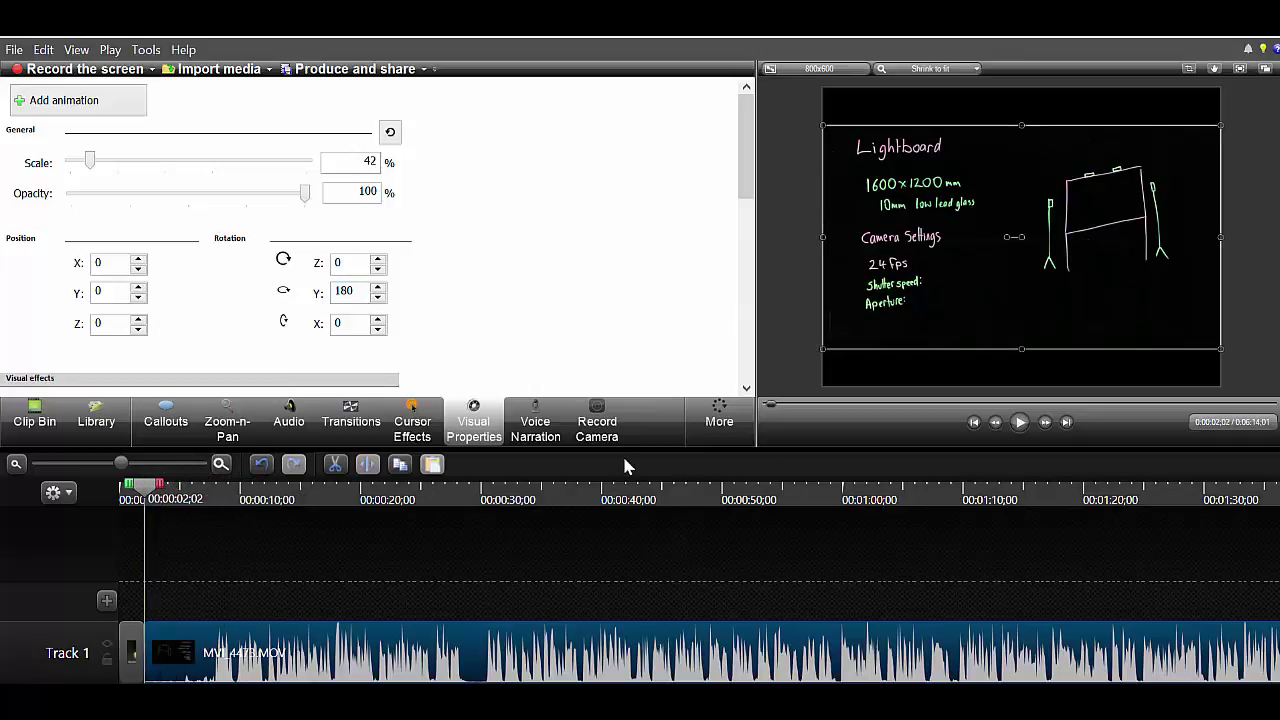
click(1020, 422)
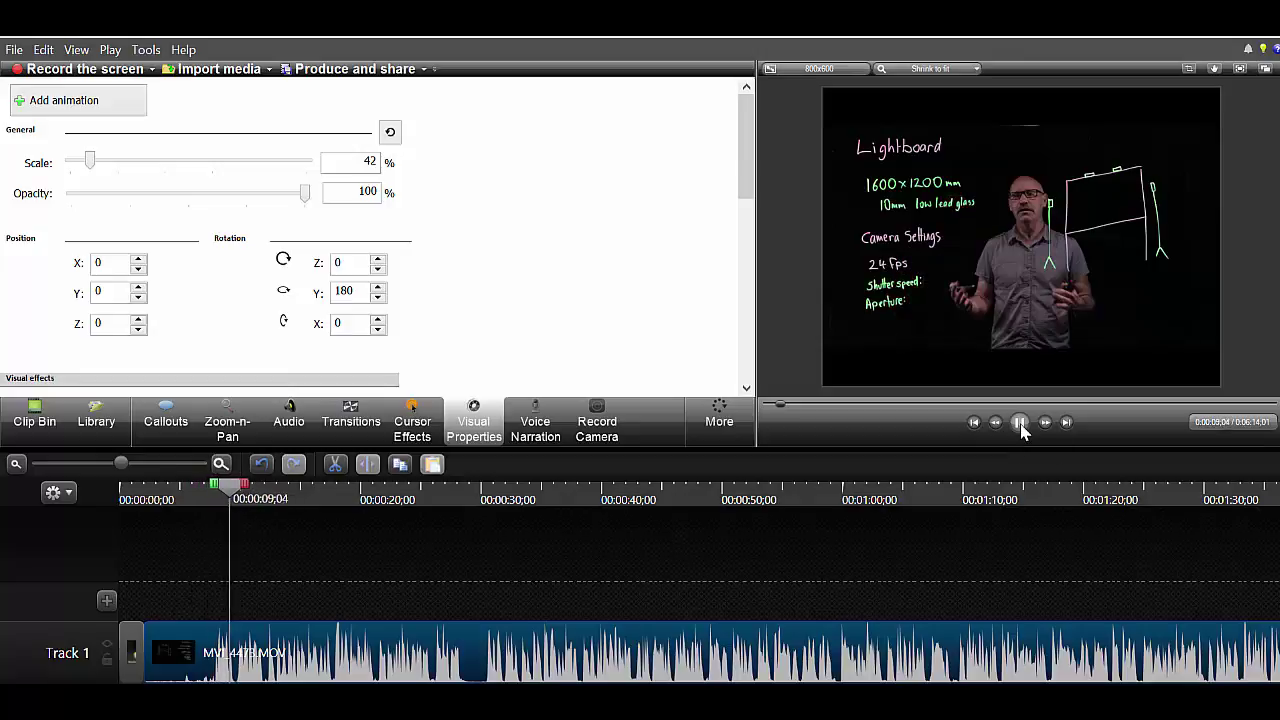
click(1020, 423)
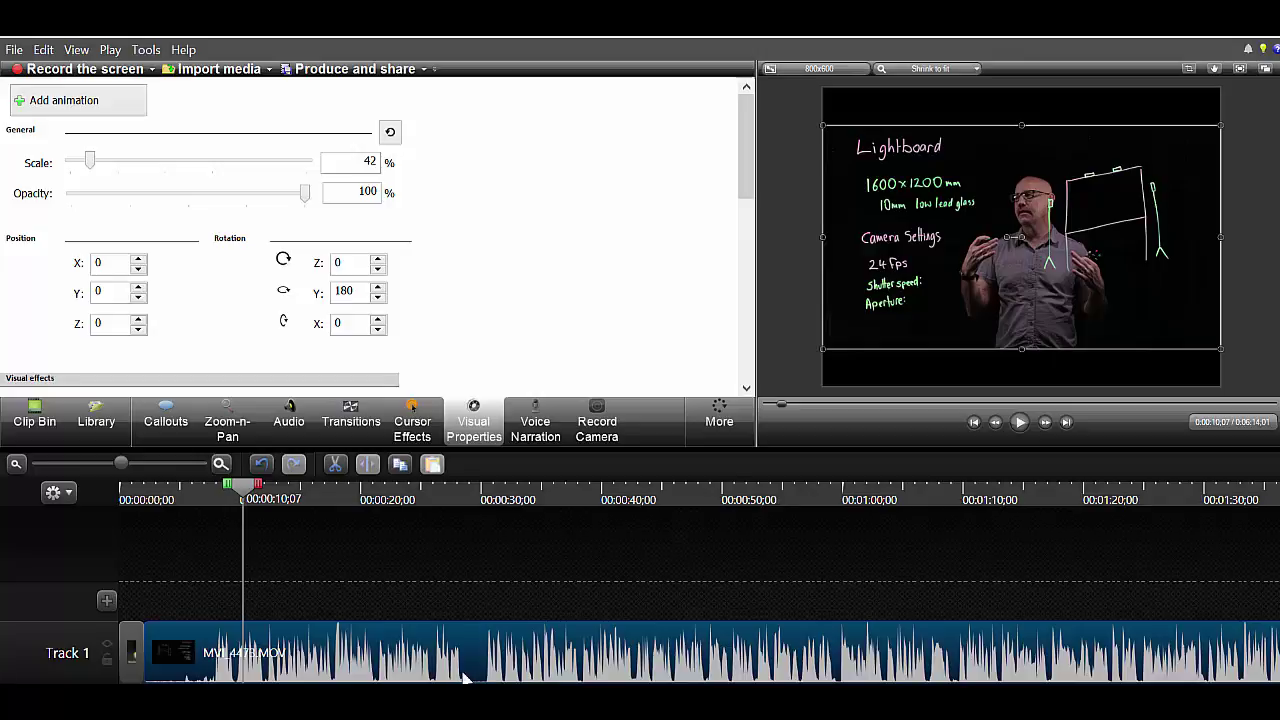
Step: Find the restart after the pause near 0:00:27;24 and delete the clip's opening from 0:00:02;02 to about 0:00:30
drag(242, 500, 452, 500)
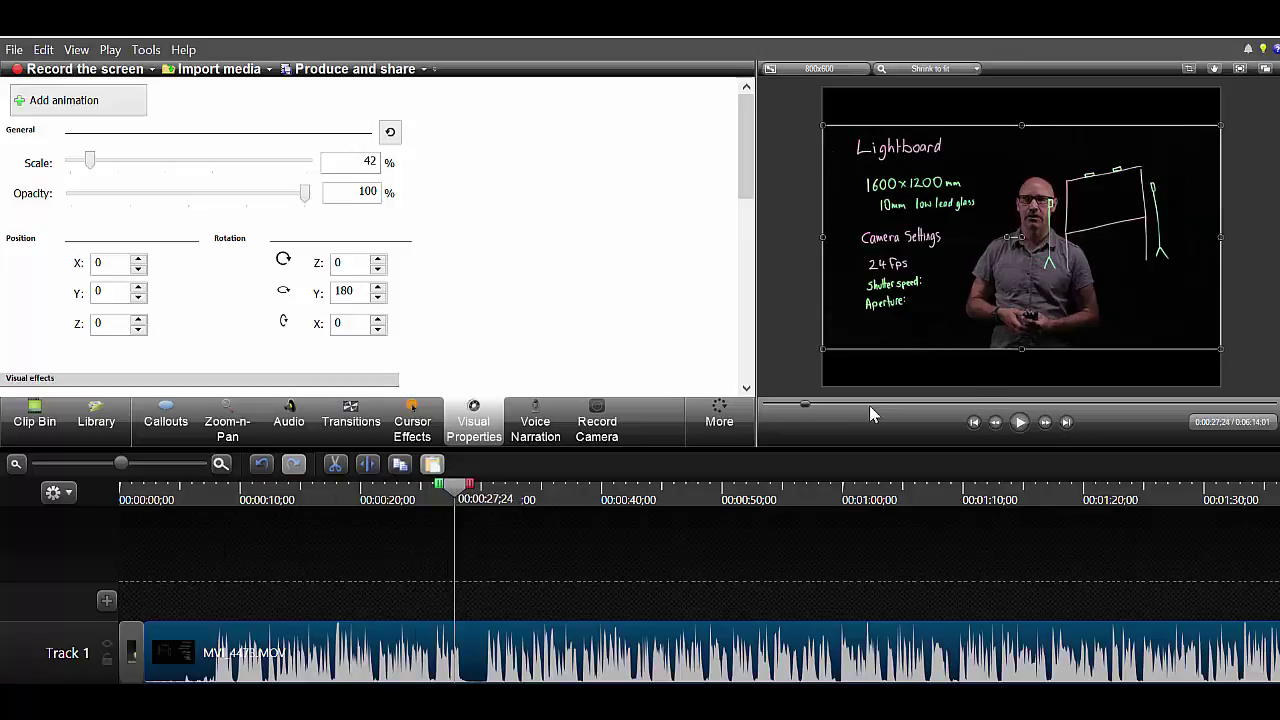
click(1020, 422)
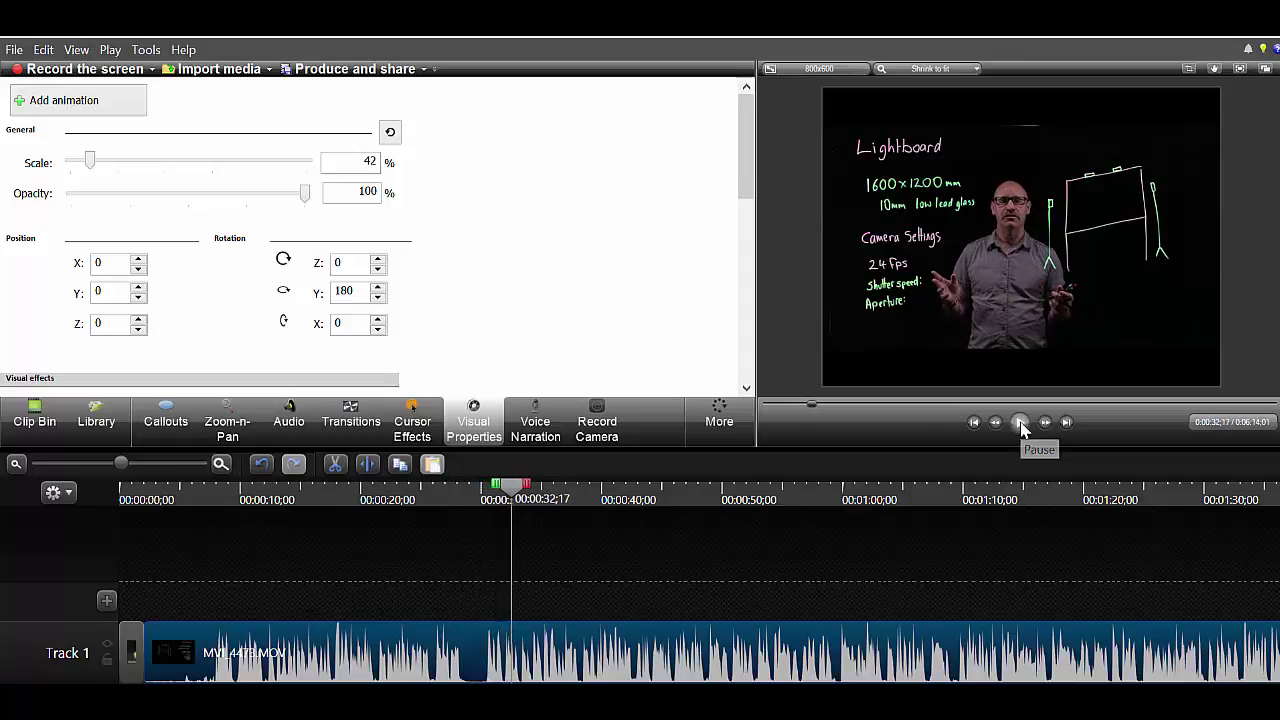
click(1020, 422)
drag(513, 488, 130, 530)
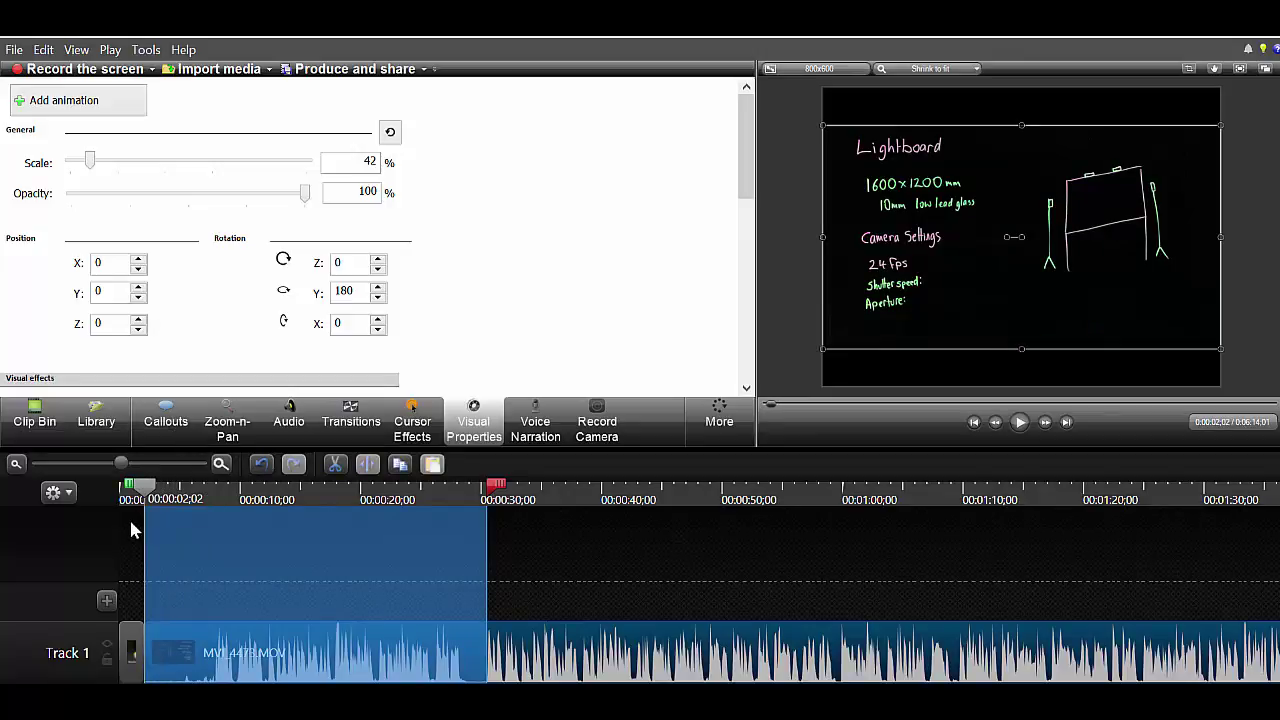
key(Delete)
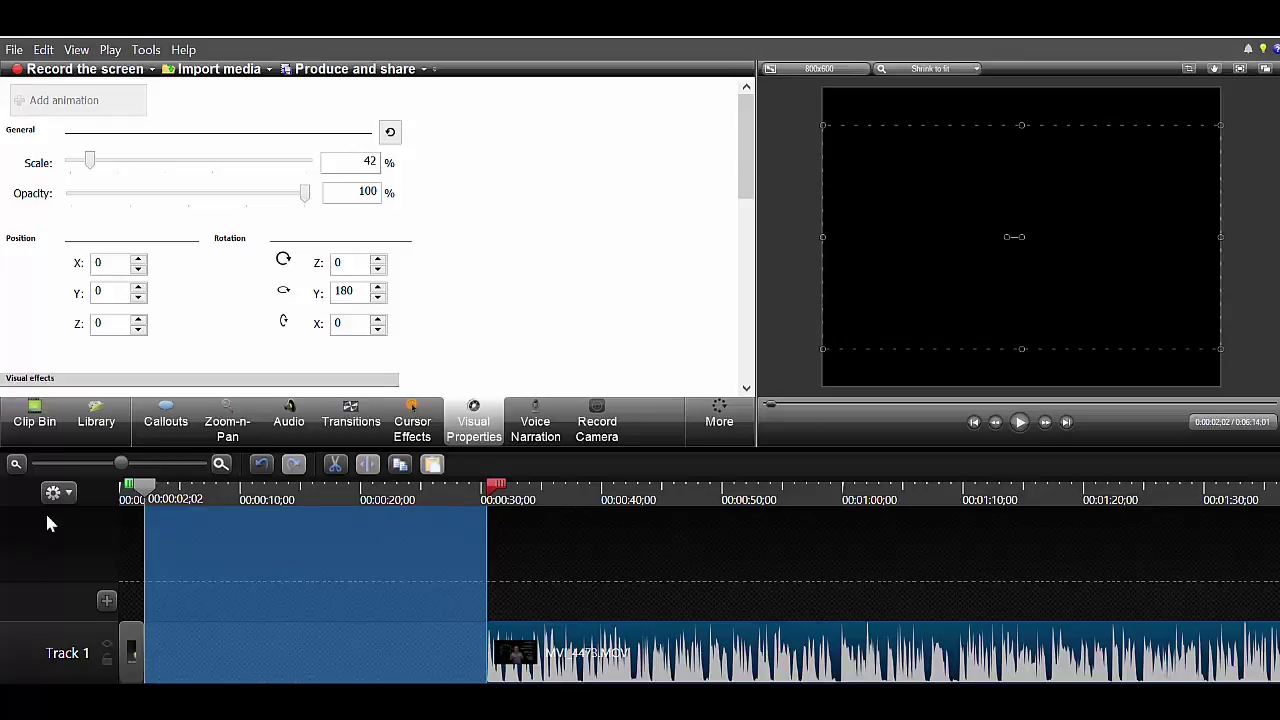
click(145, 496)
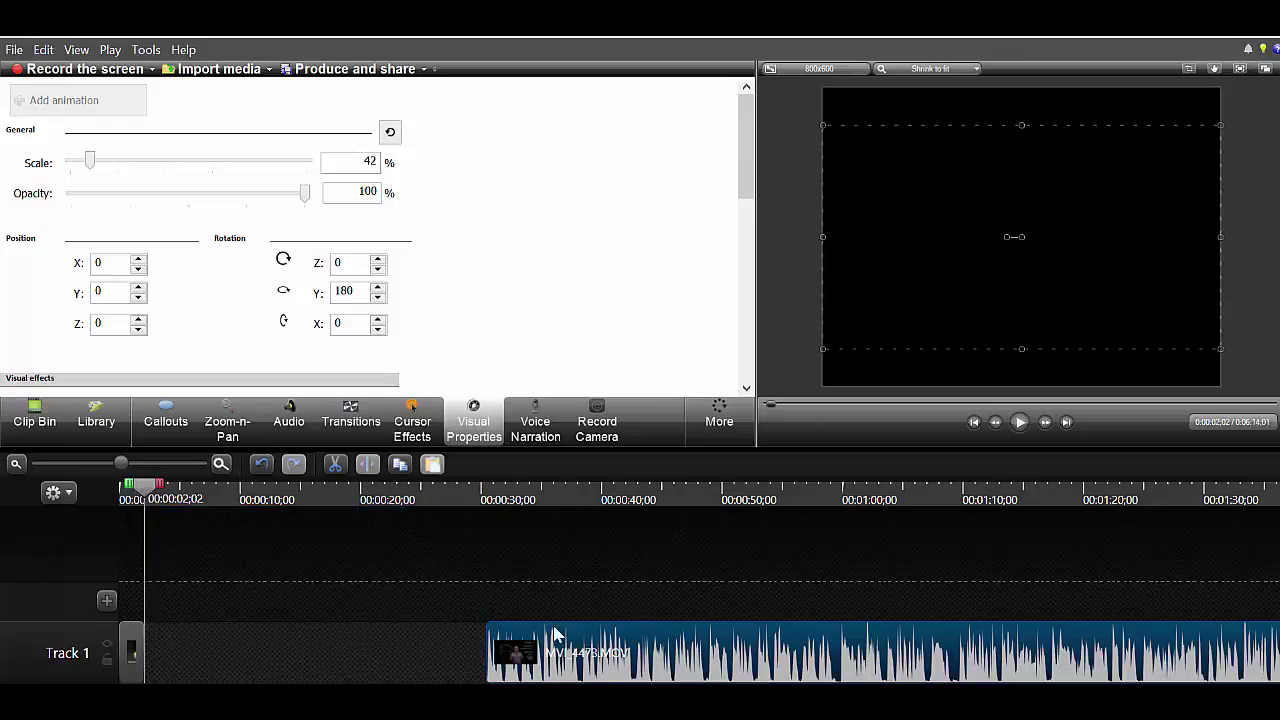
Step: Move the remaining MVI_4473 clip against the end of the intro at 0:00:02;02
drag(593, 660, 225, 665)
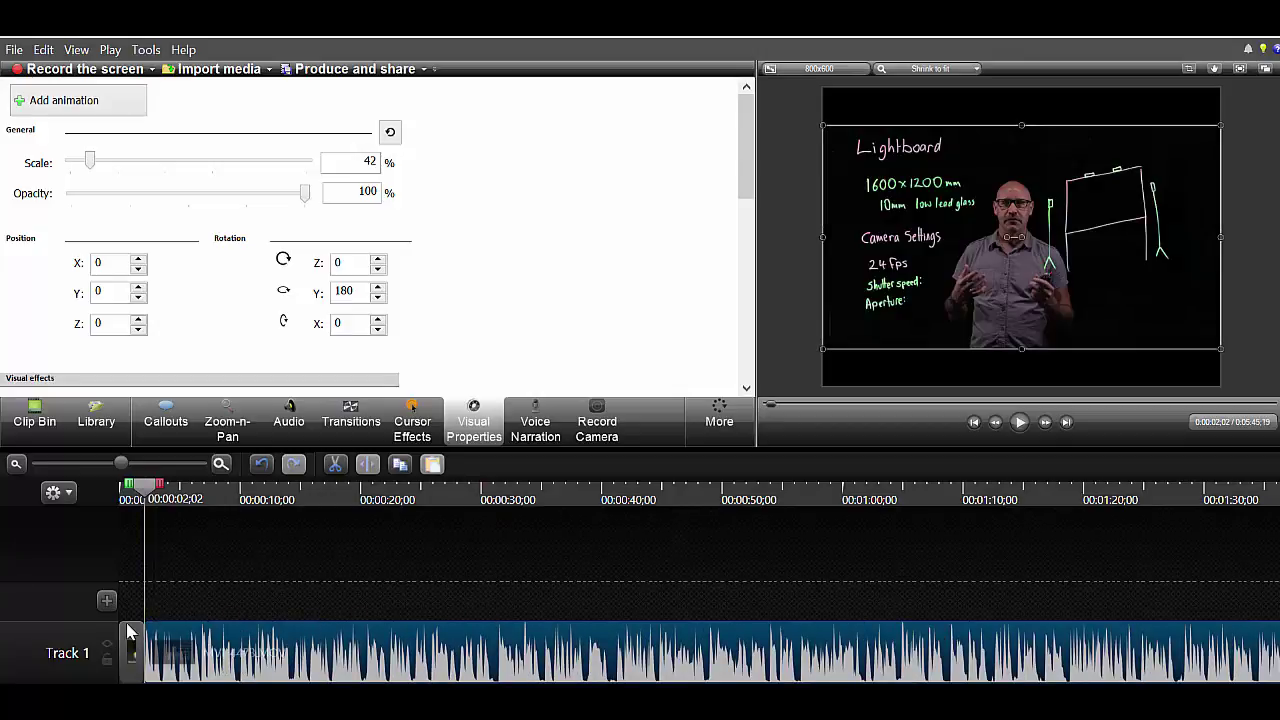
click(127, 493)
drag(127, 493, 145, 495)
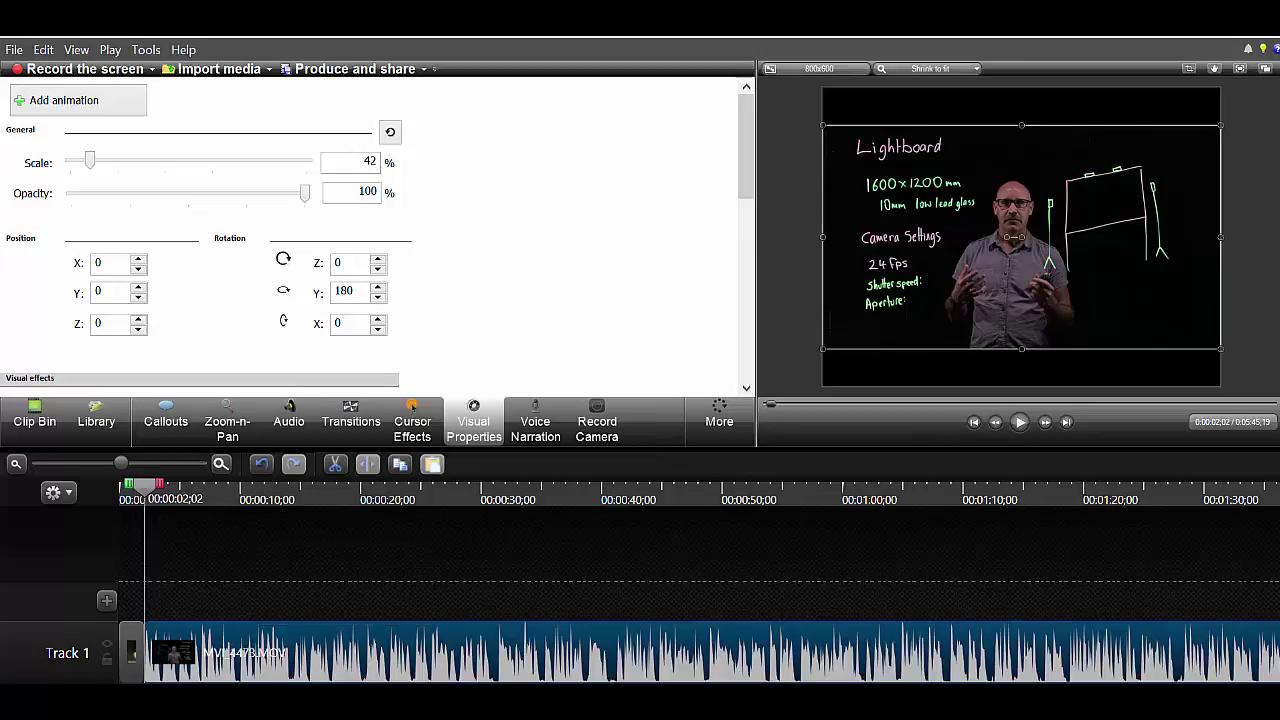
Step: Locate the quiet gap in the waveform near 0:03:50;15 and play through it
scroll(700, 580, right, 10)
scroll(700, 580, right, 8)
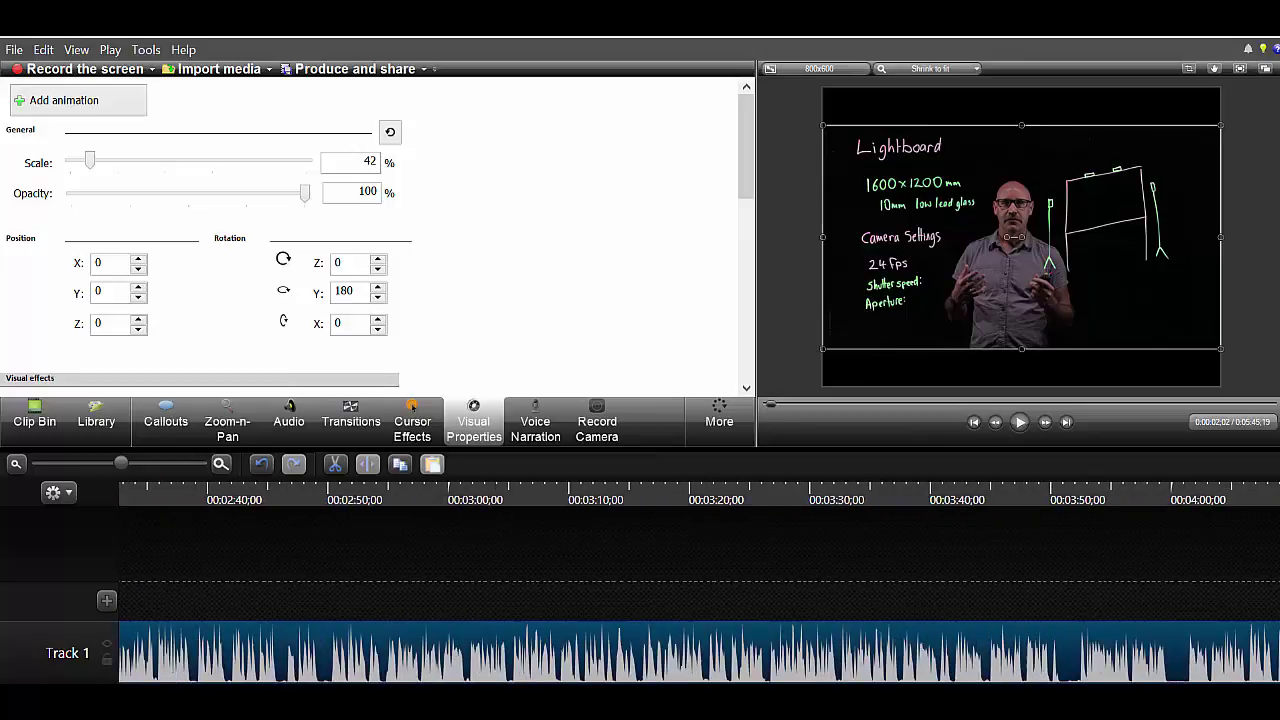
scroll(700, 580, right, 3)
scroll(700, 580, right, 2)
scroll(700, 580, right, 2)
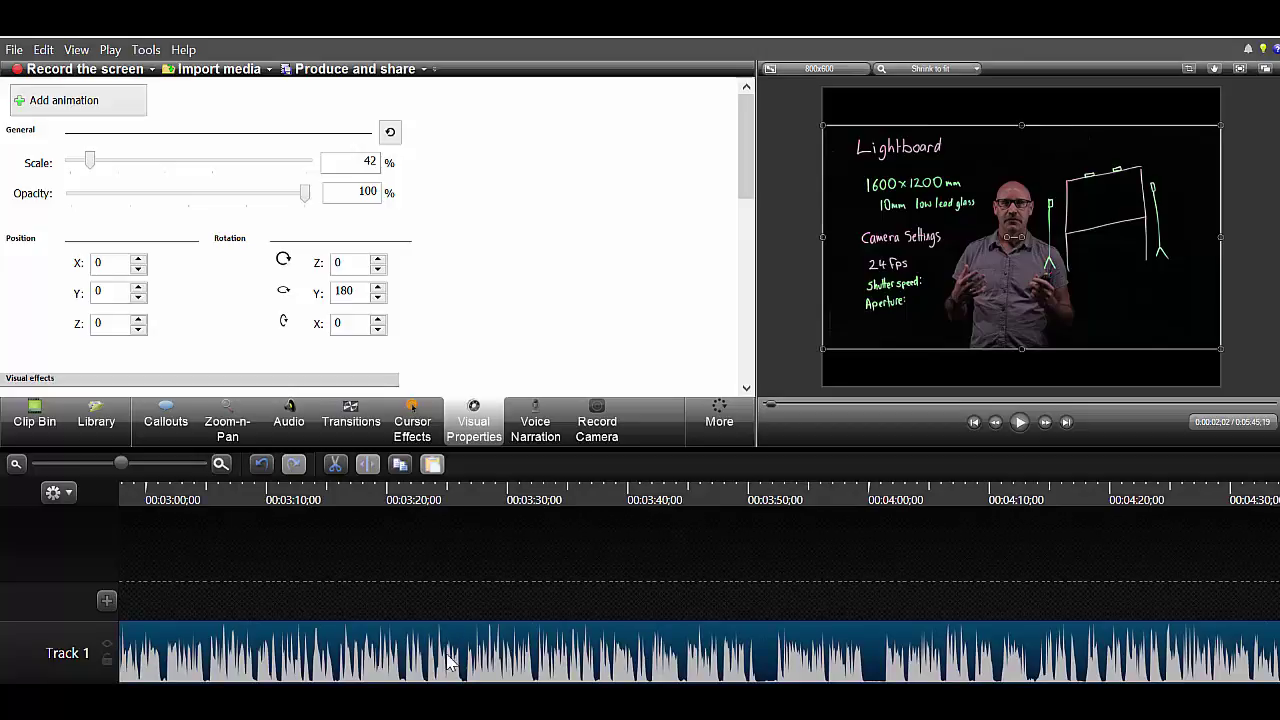
click(754, 500)
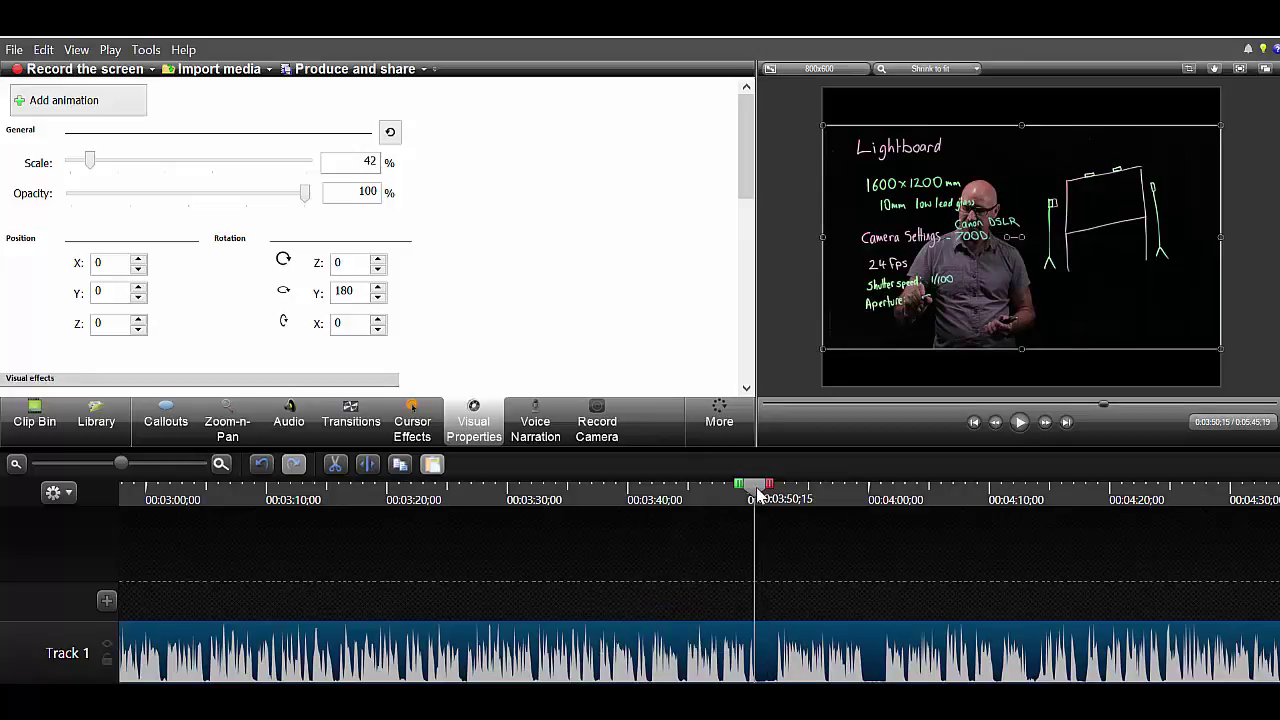
click(1019, 422)
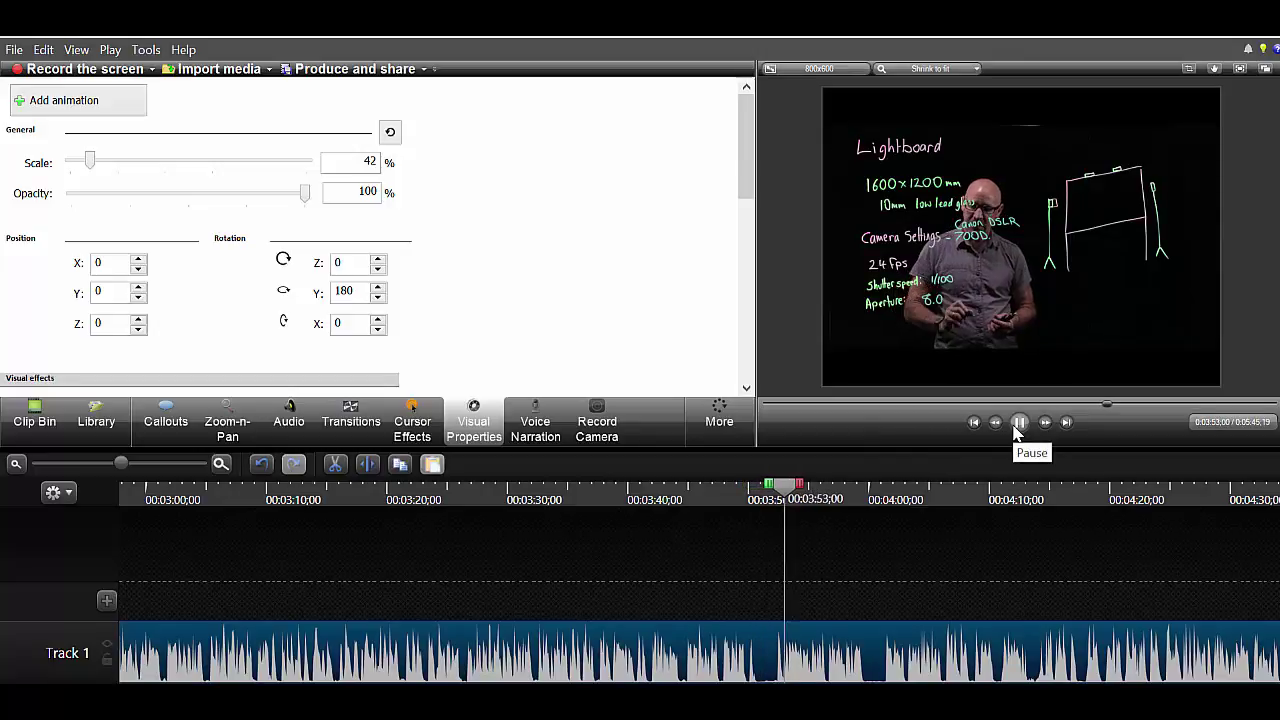
click(1019, 422)
Step: Cut the pause from 0:03:50;21 to 0:03:52;08 out of the clip and close the gap
drag(783, 490, 759, 493)
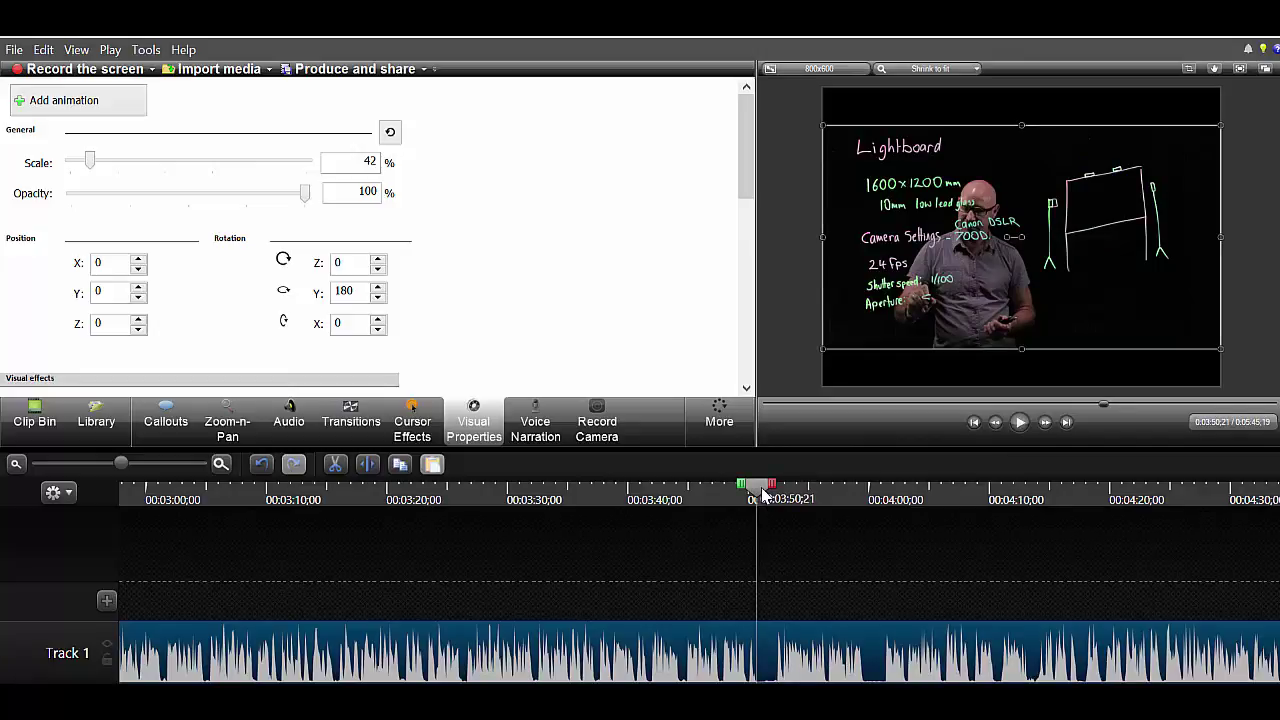
drag(770, 487, 792, 496)
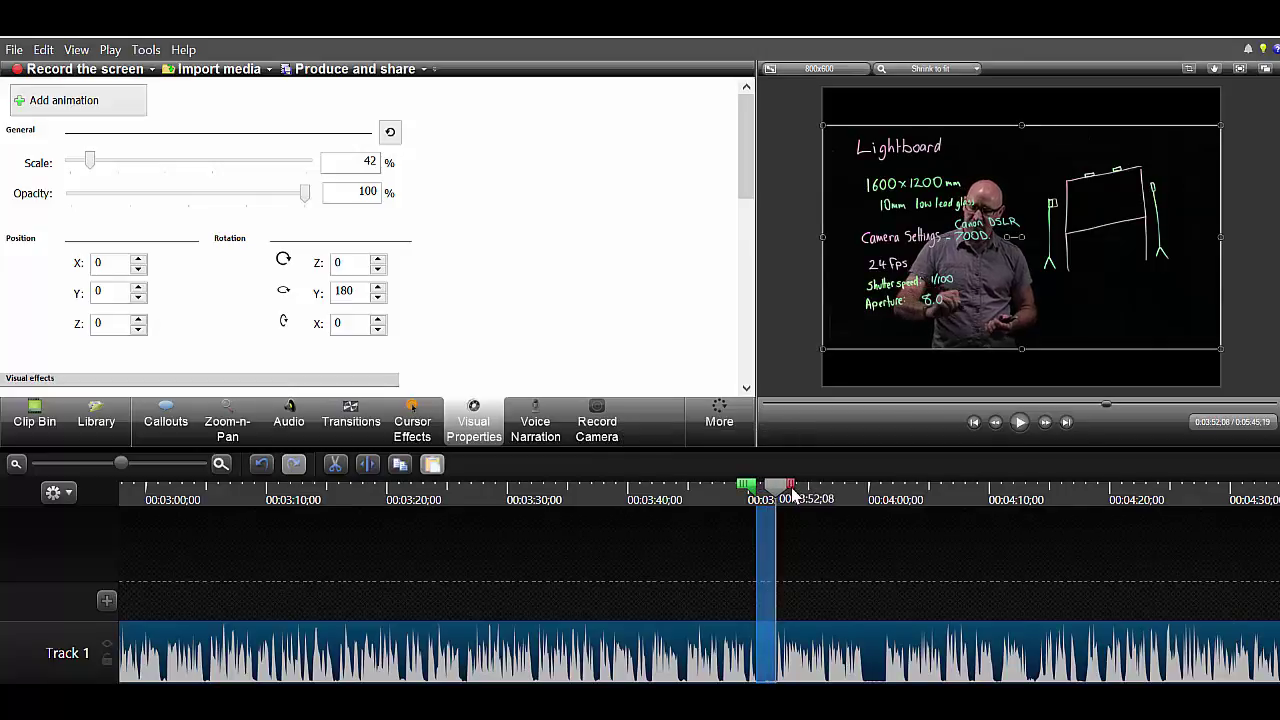
key(s)
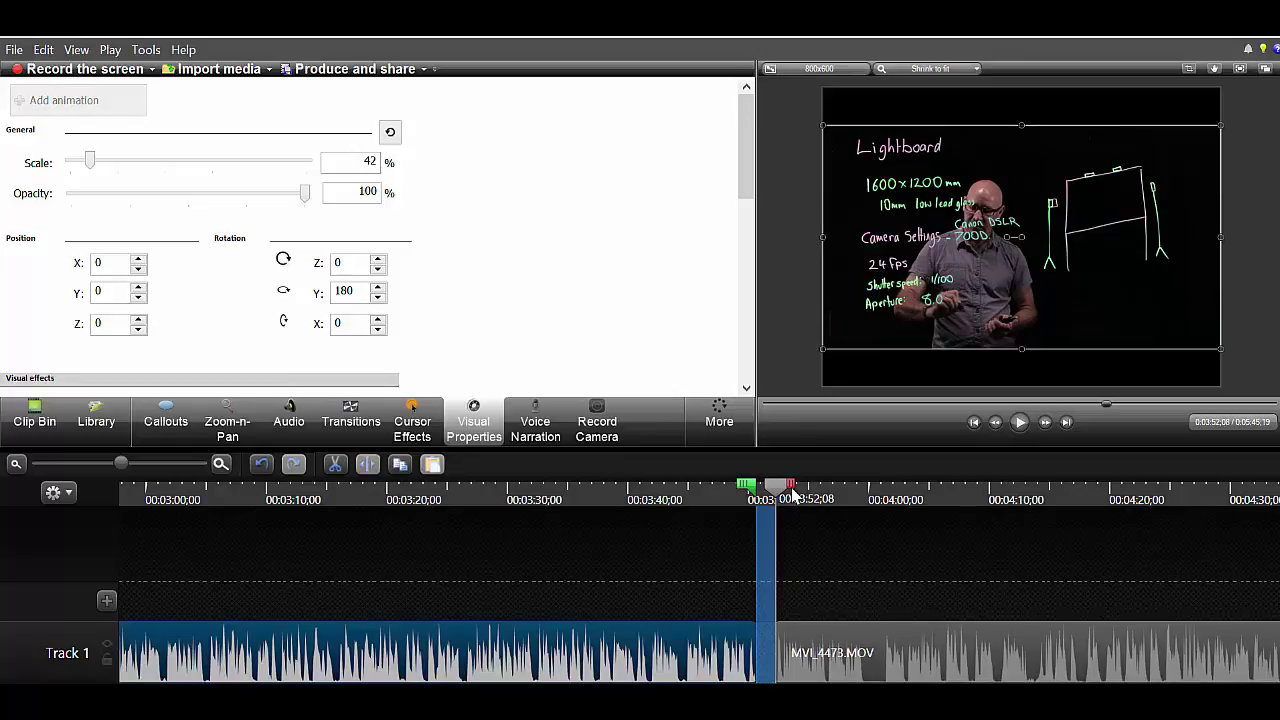
drag(895, 652, 876, 652)
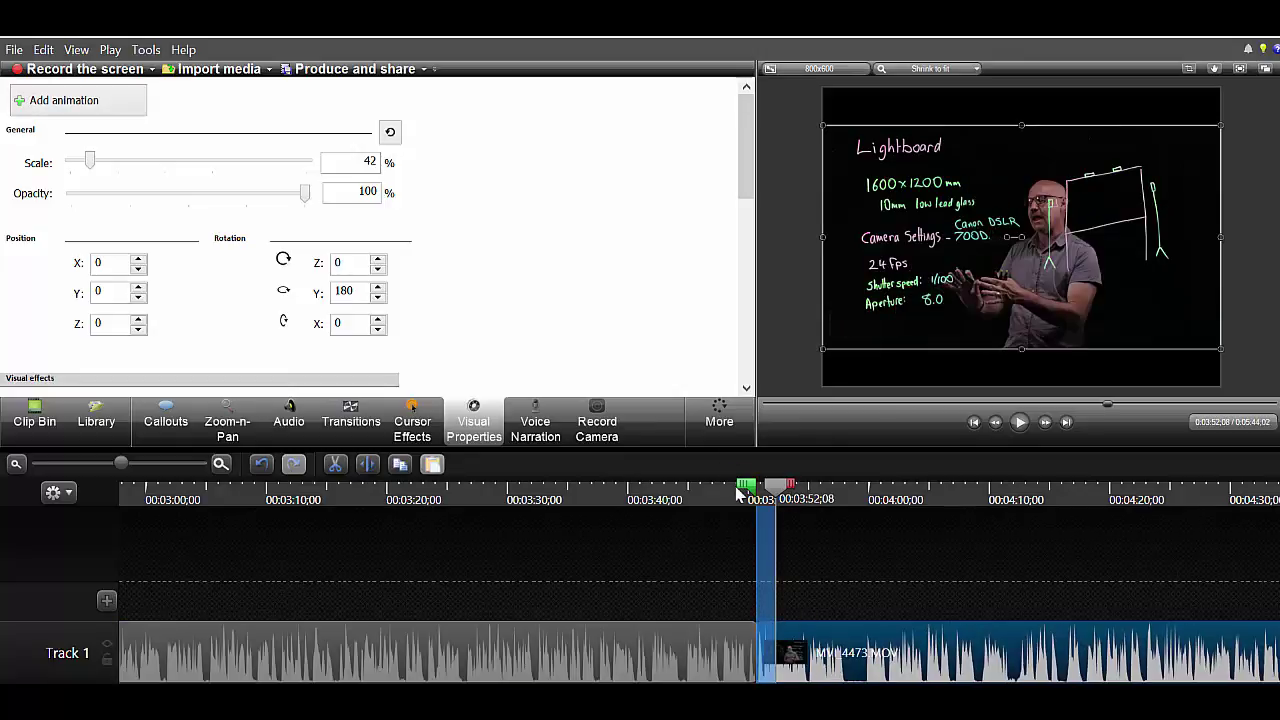
Step: Play across the new join near 0:03:50 to check the edit
click(737, 492)
click(1020, 424)
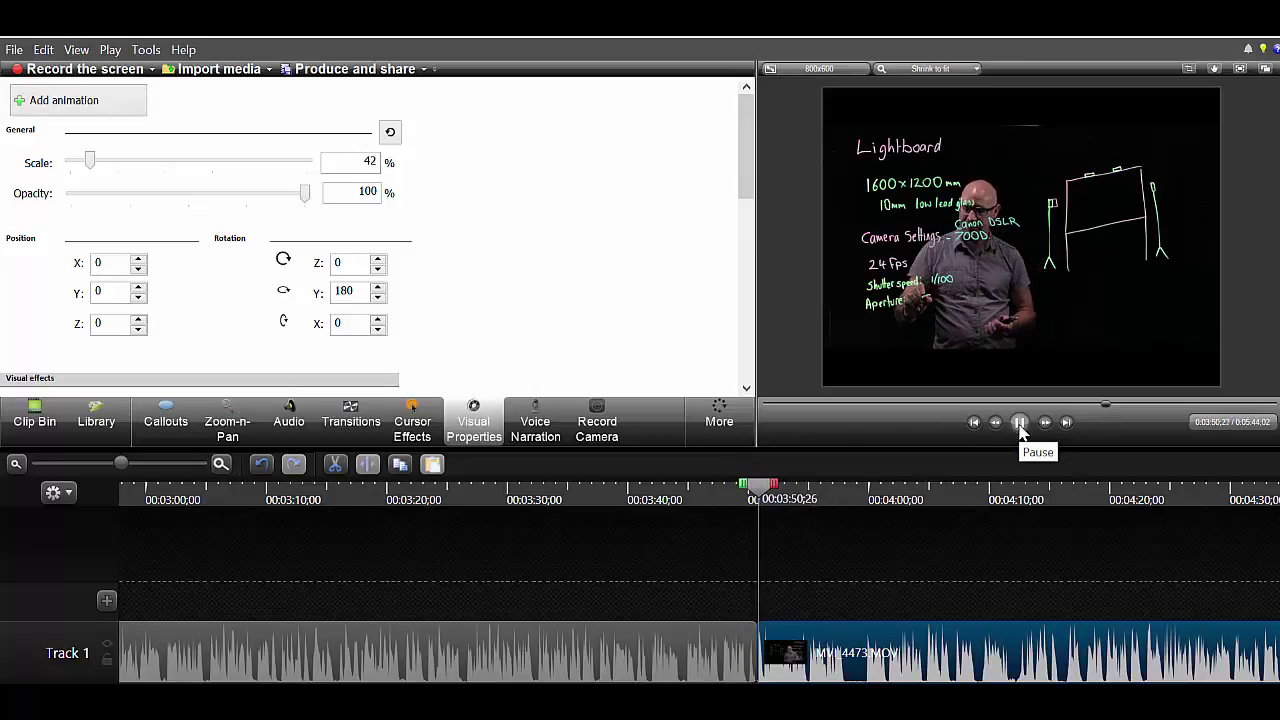
click(1020, 424)
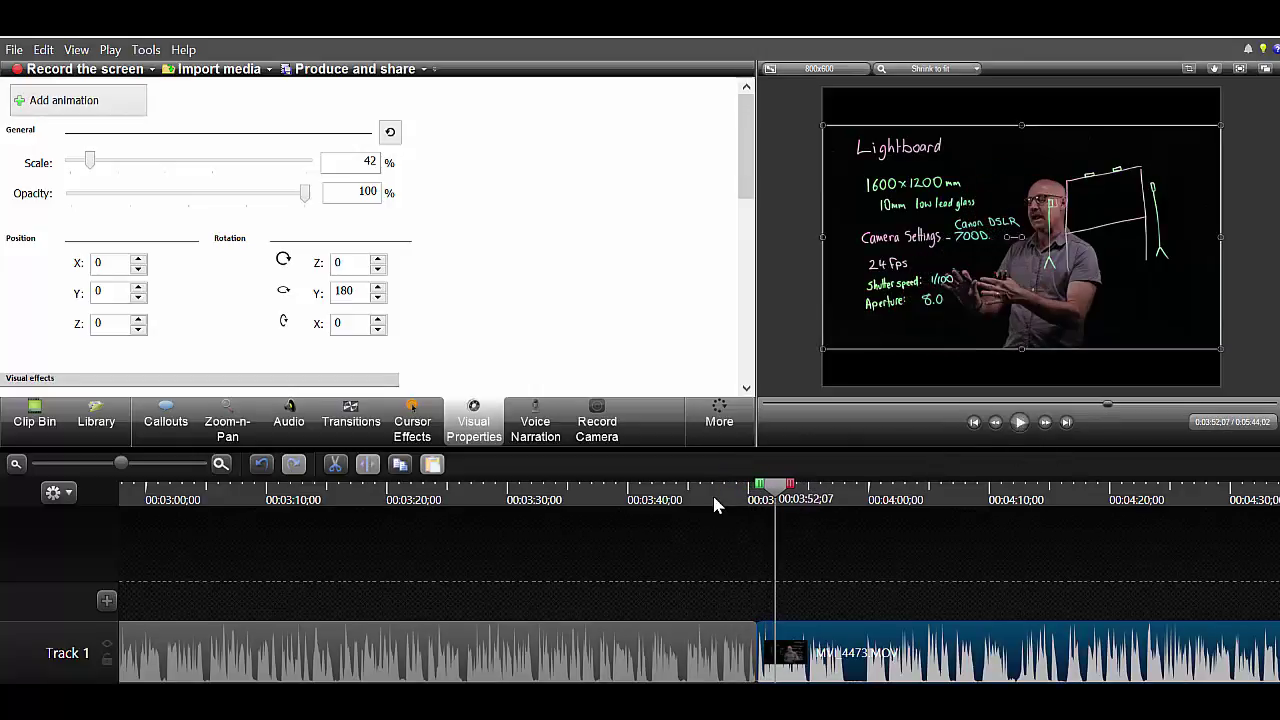
Step: Split the clip at 0:03:57;25 and 0:03:59;23 to isolate the quiet writing section
click(806, 496)
drag(810, 503, 845, 503)
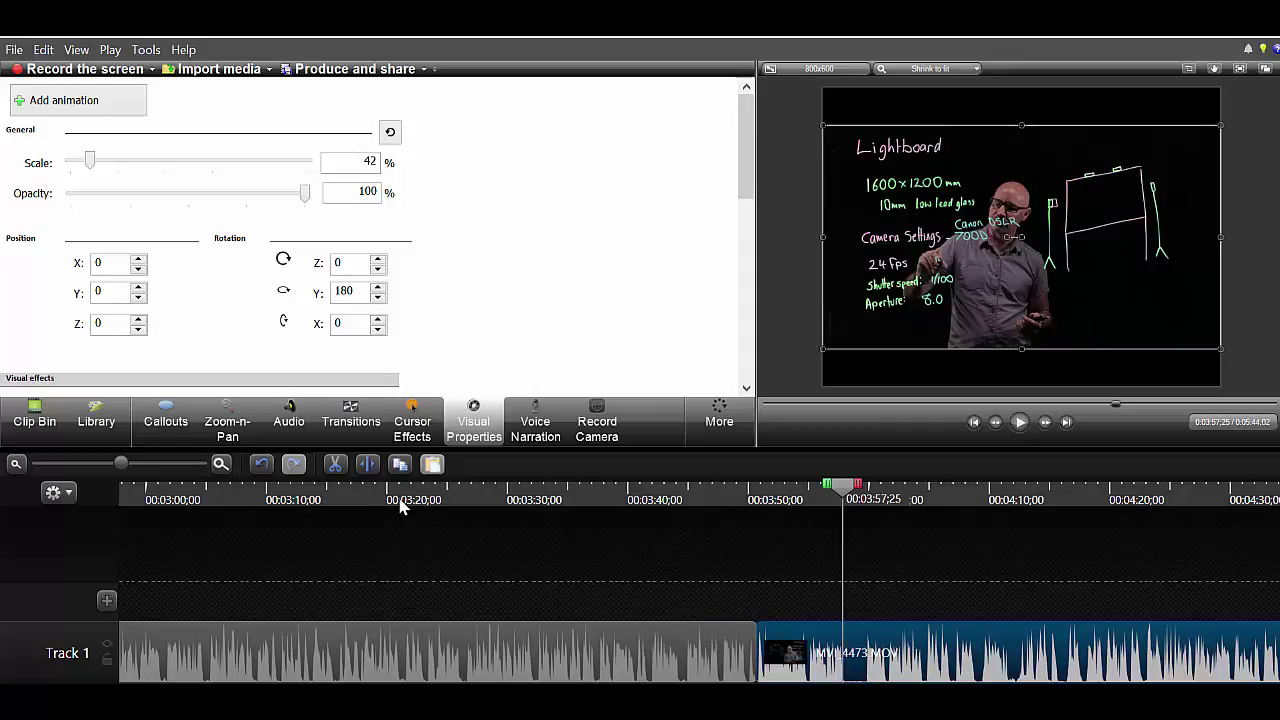
click(368, 465)
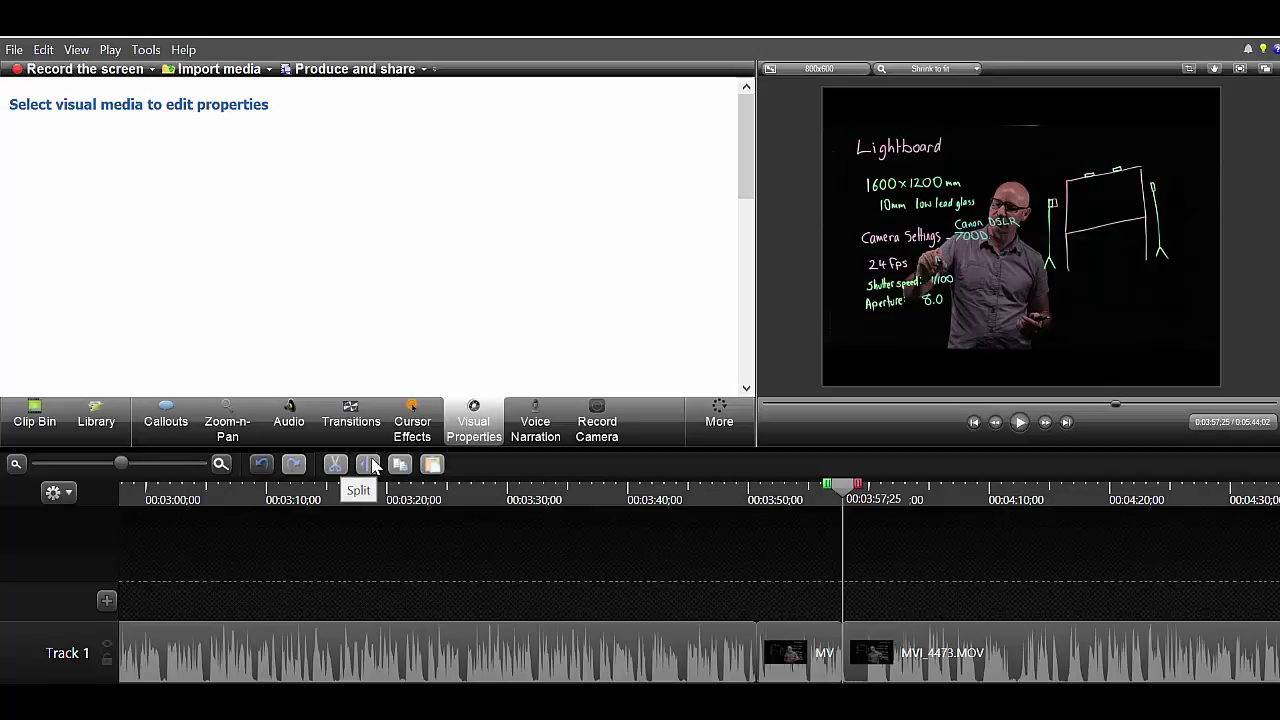
drag(846, 490, 871, 498)
click(880, 635)
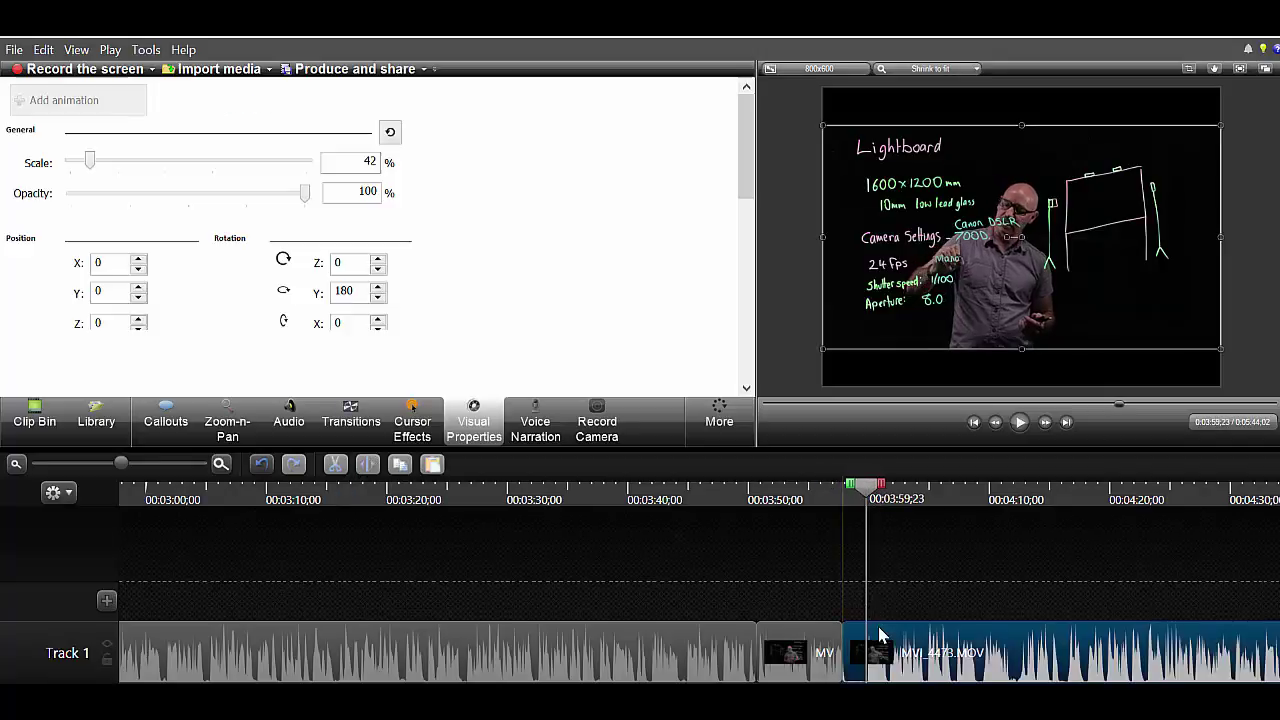
click(367, 465)
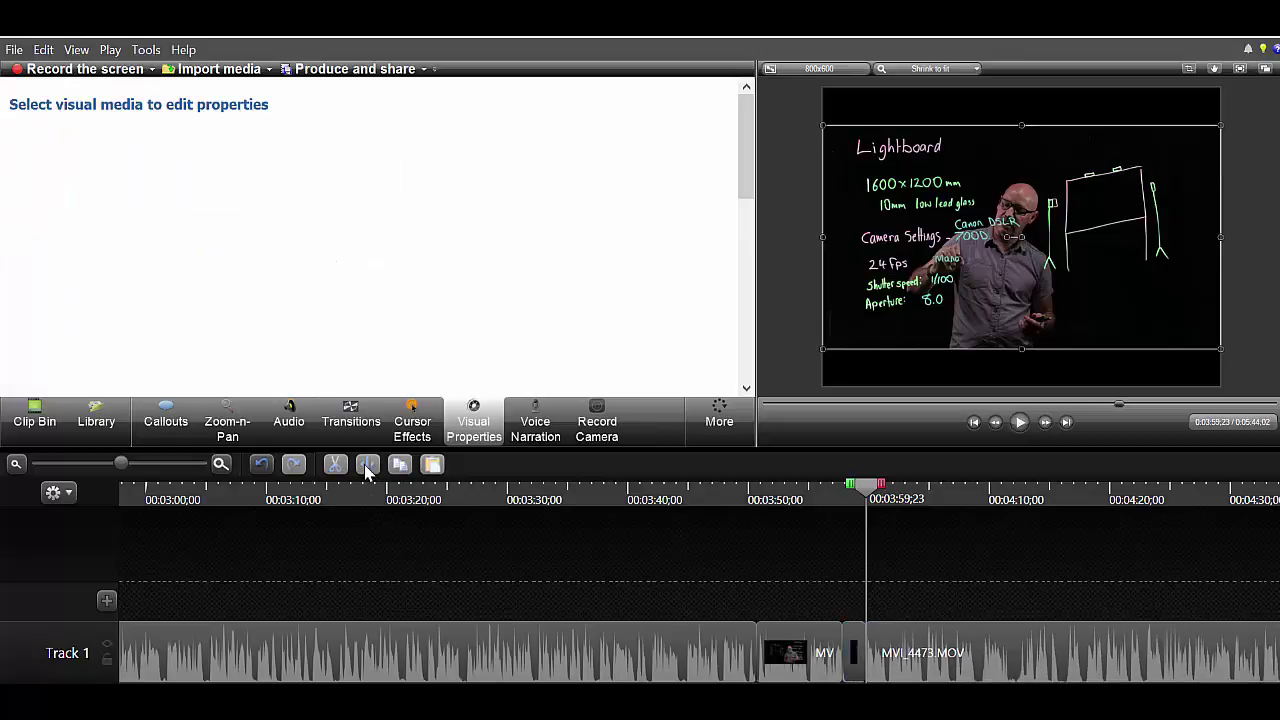
Step: Set the isolated segment's clip speed to 300% and move the following clip up to close the gap
click(857, 635)
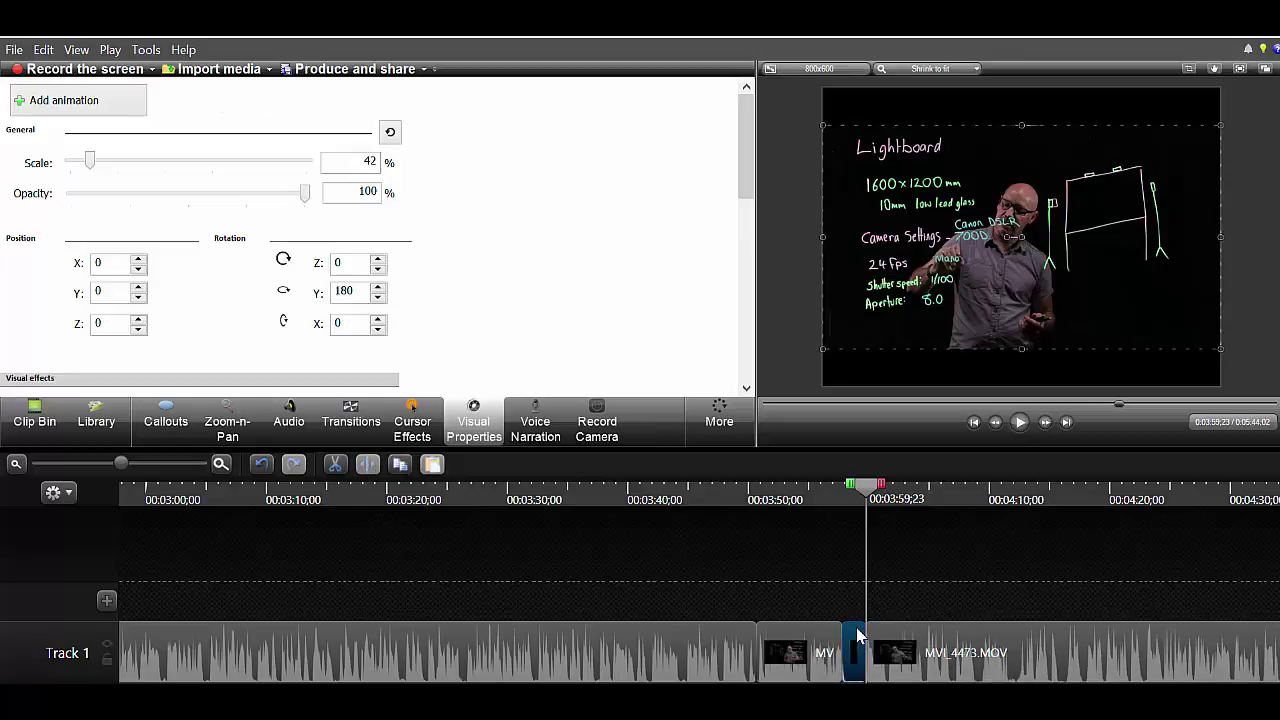
right_click(857, 635)
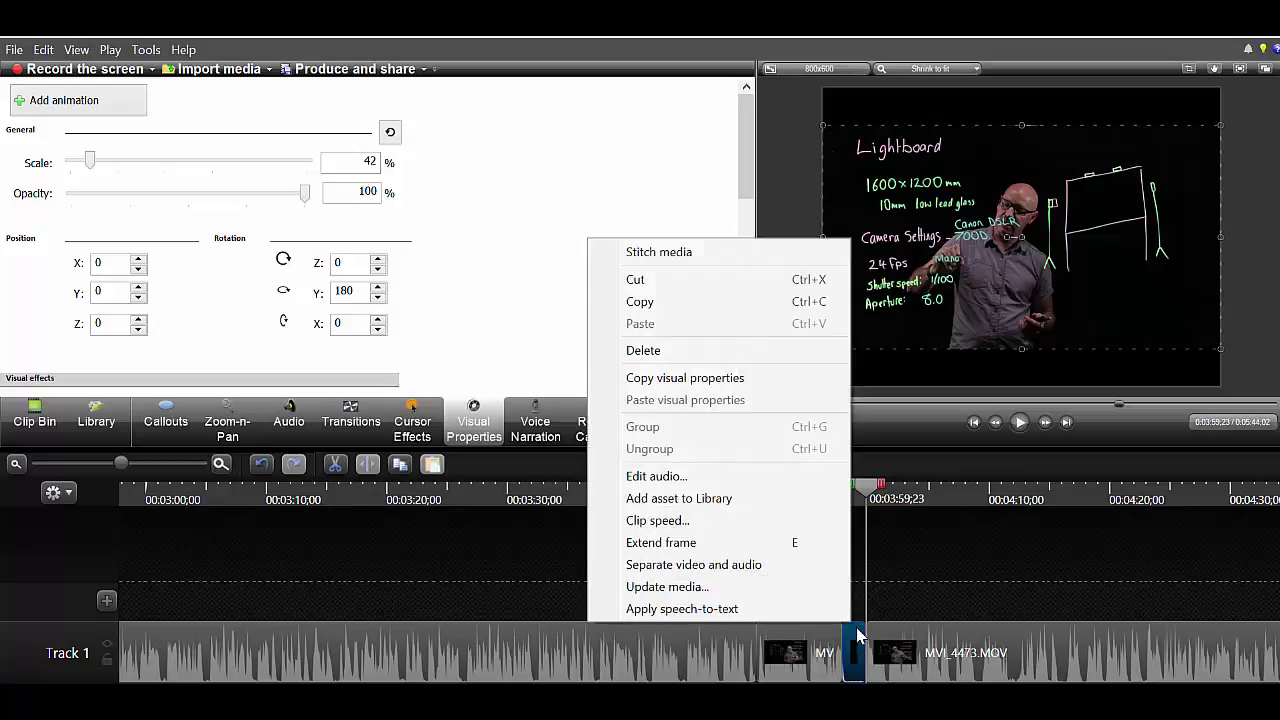
click(670, 520)
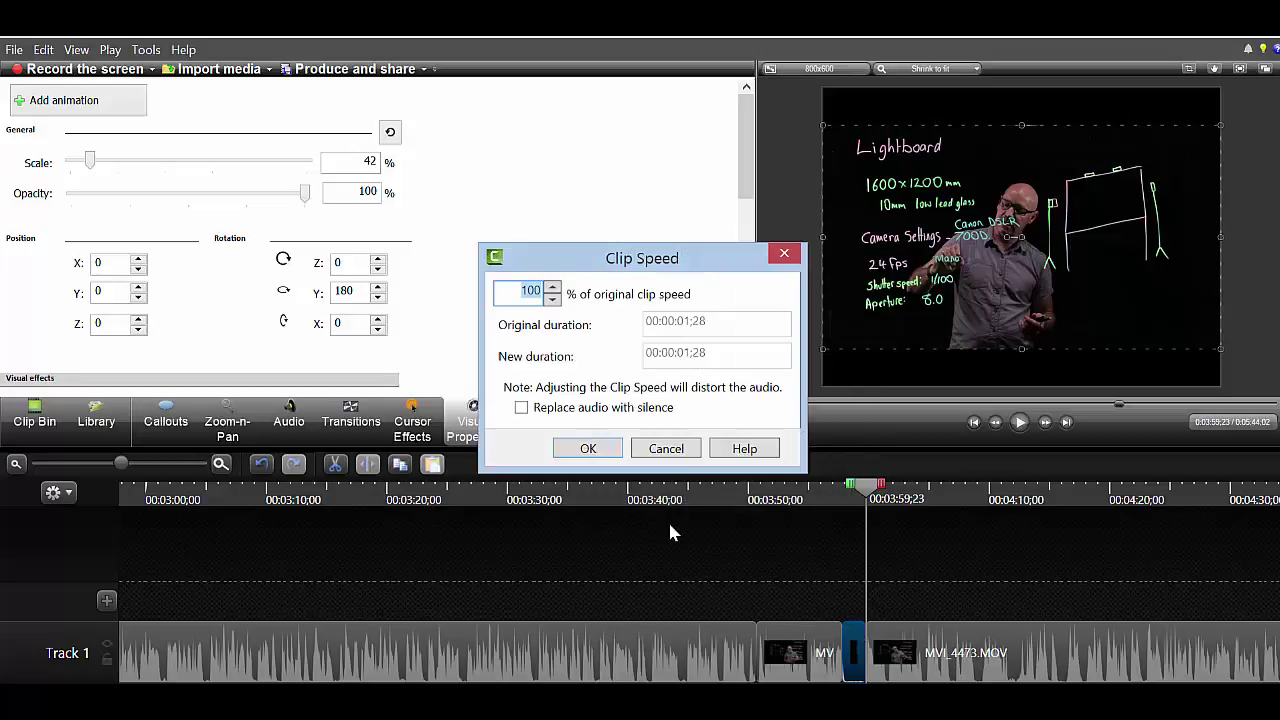
click(532, 288)
key(BackSpace)
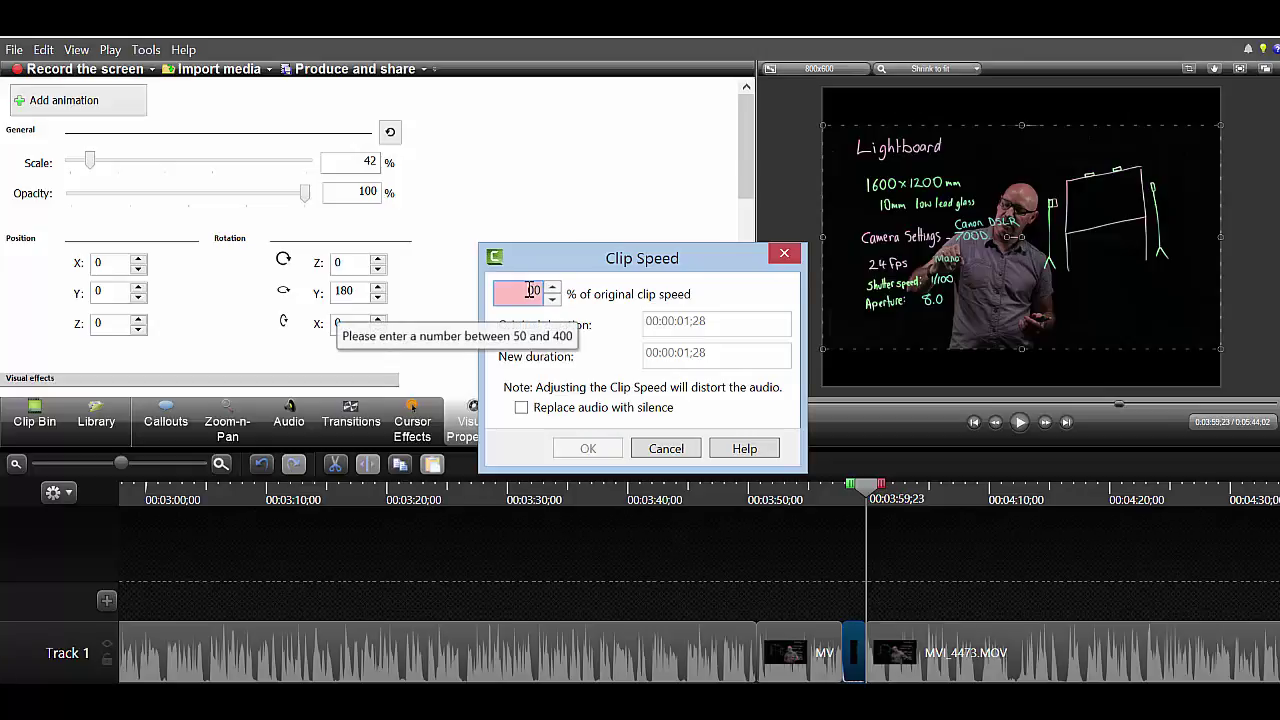
text(3)
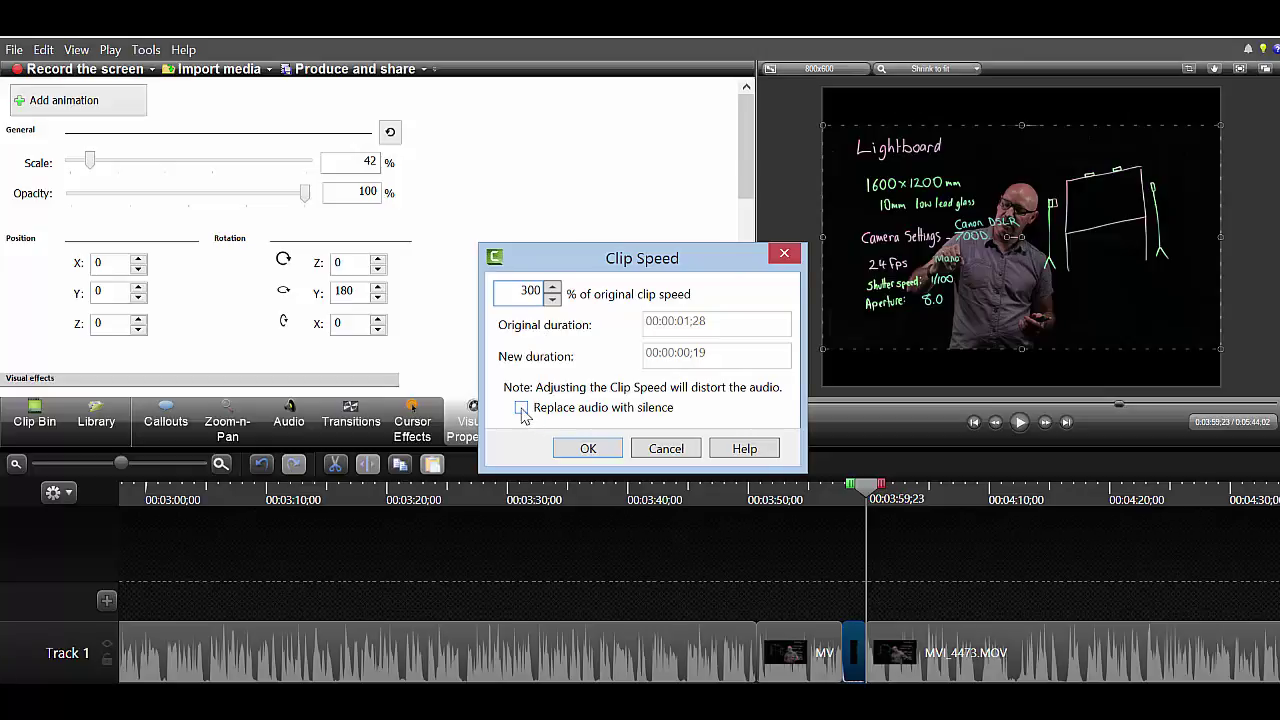
click(570, 441)
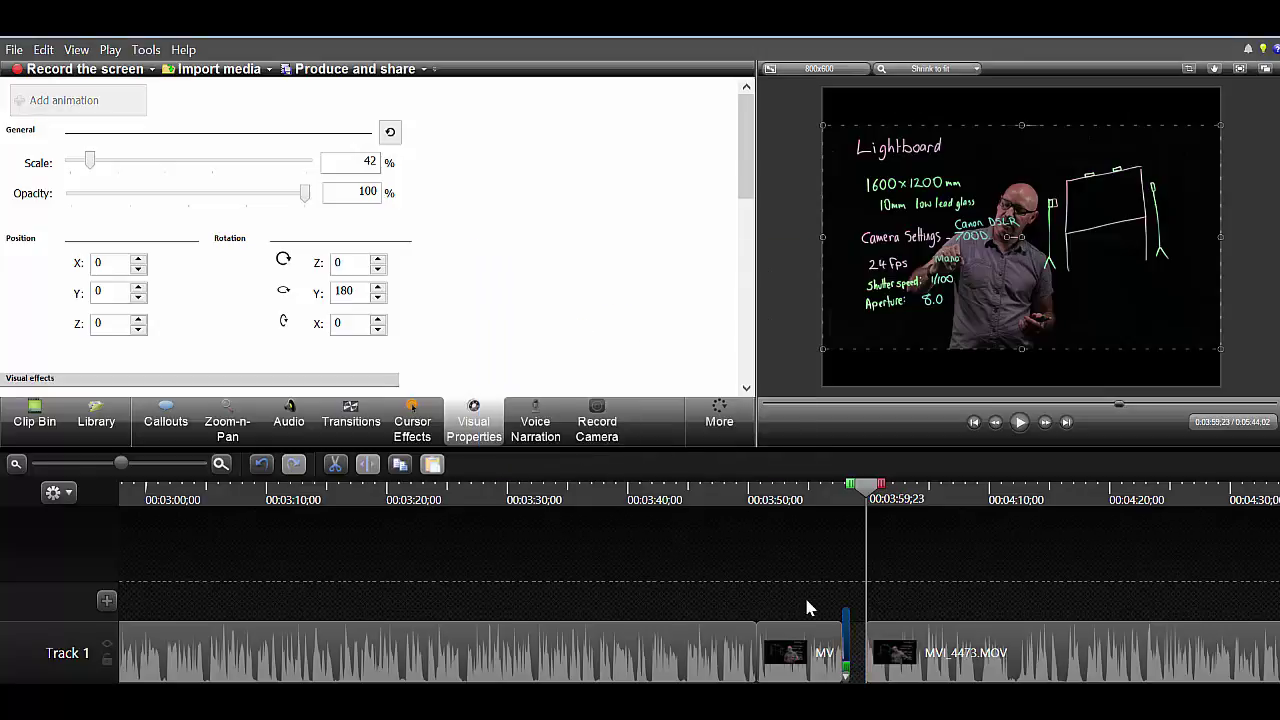
click(1066, 658)
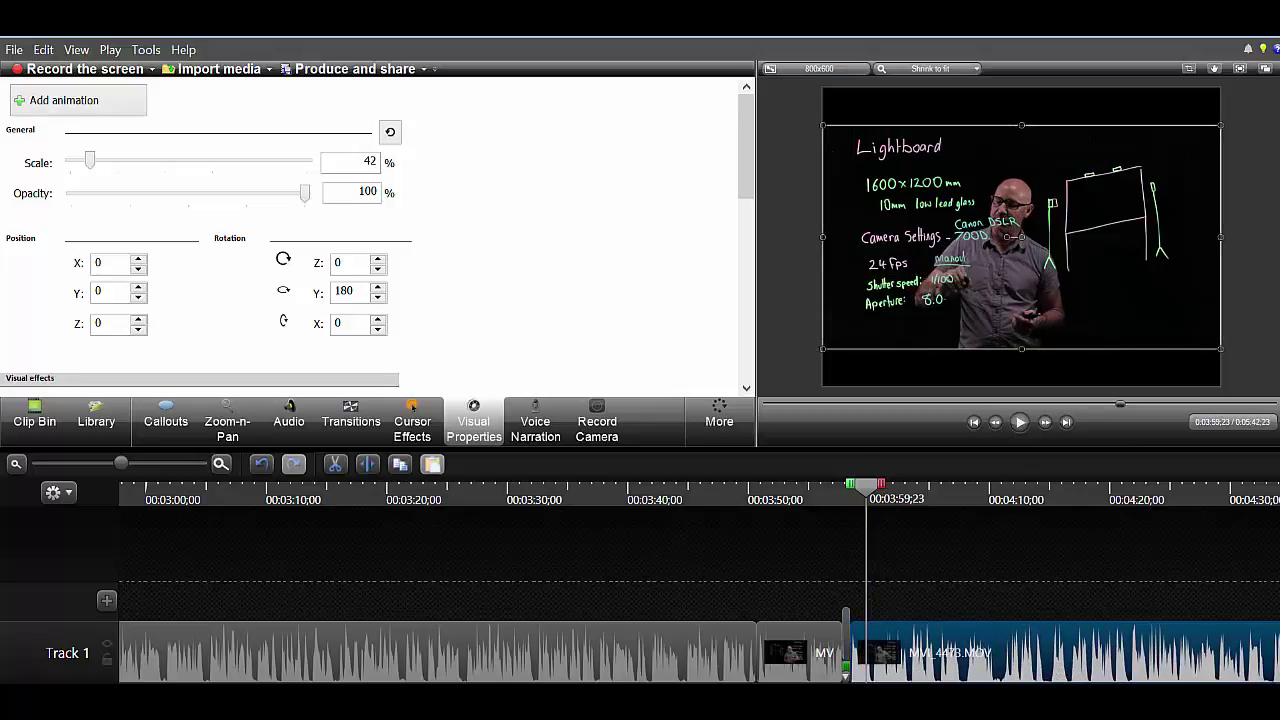
Step: Start producing the edited video and choose the MP4 only (up to 1080p) preset
scroll(1193, 681, right, 10)
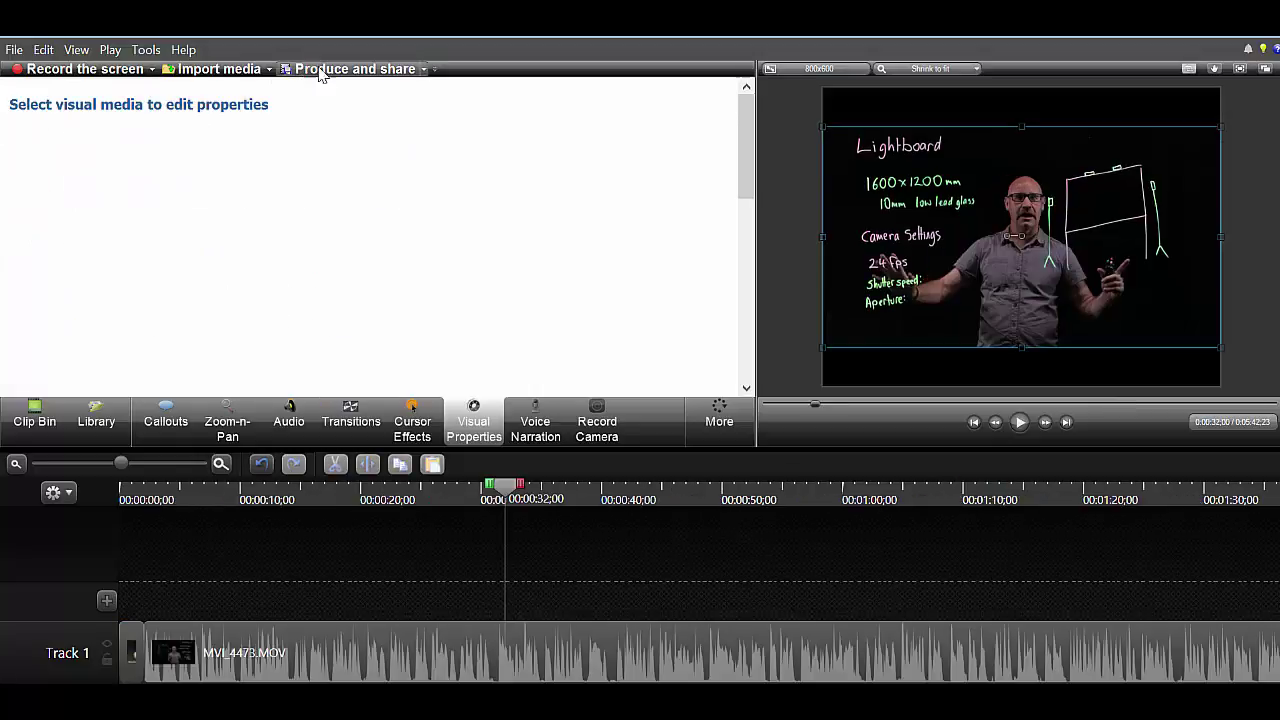
click(385, 72)
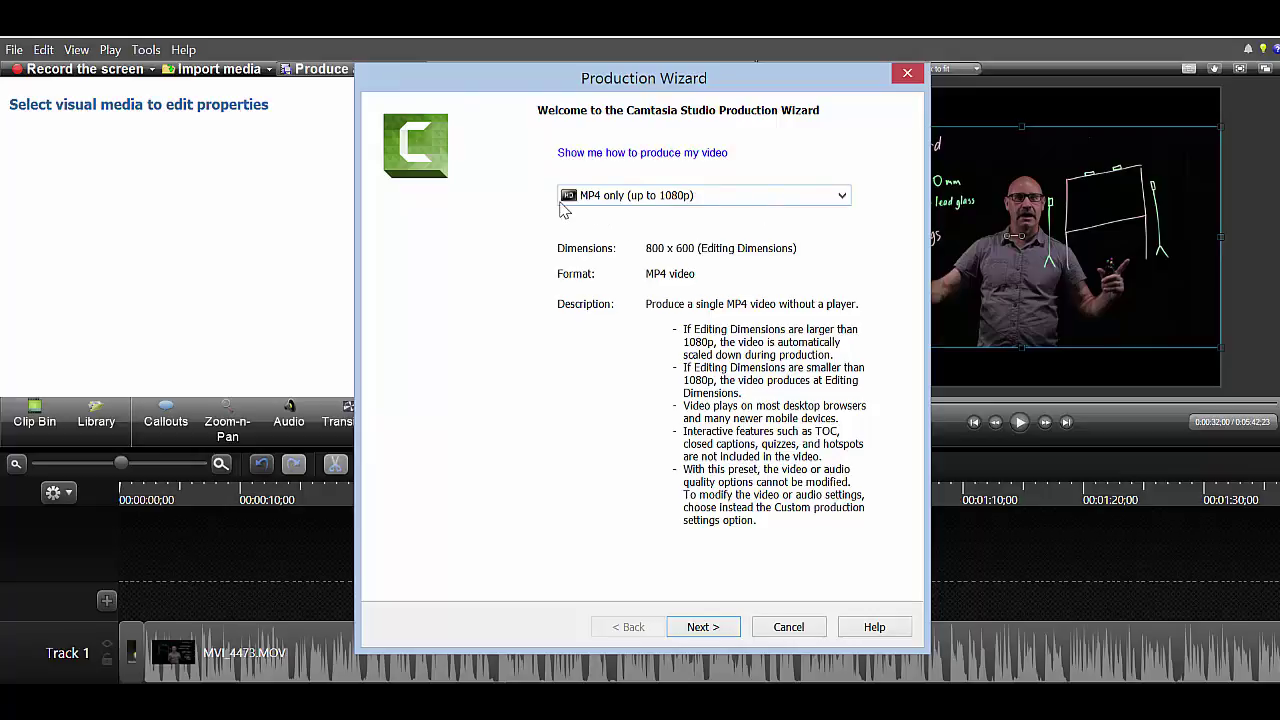
click(842, 198)
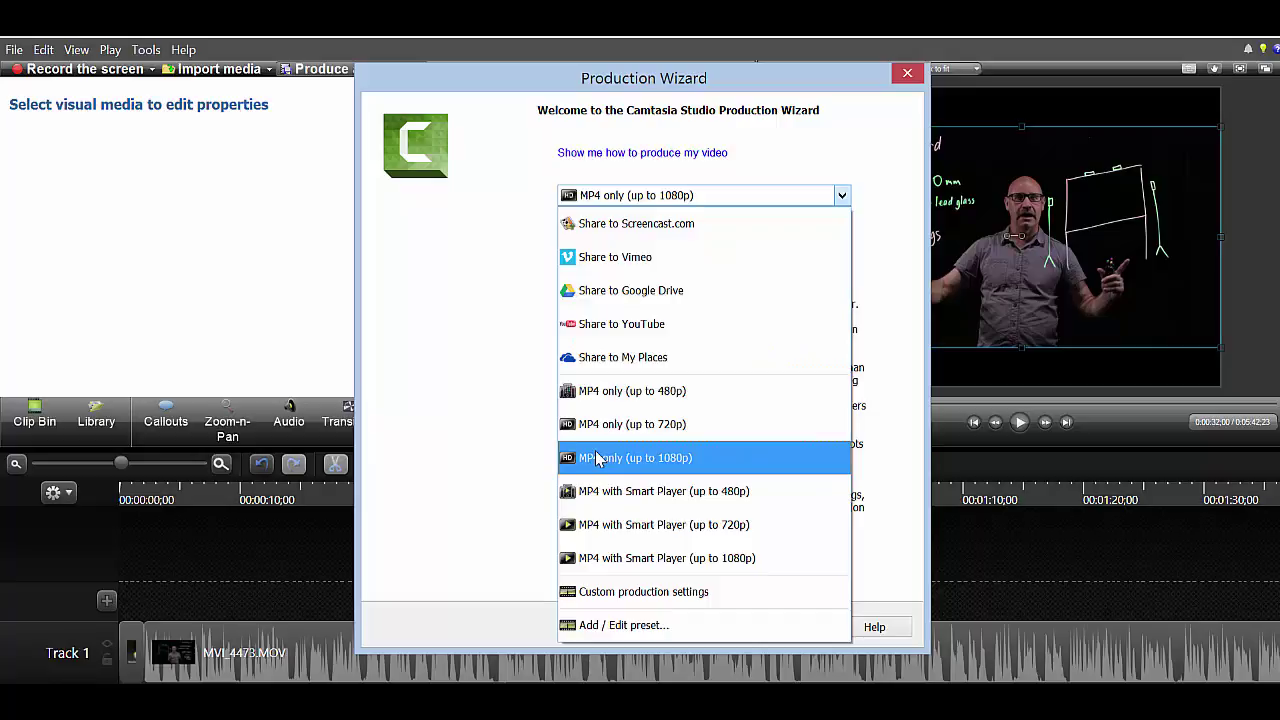
click(643, 462)
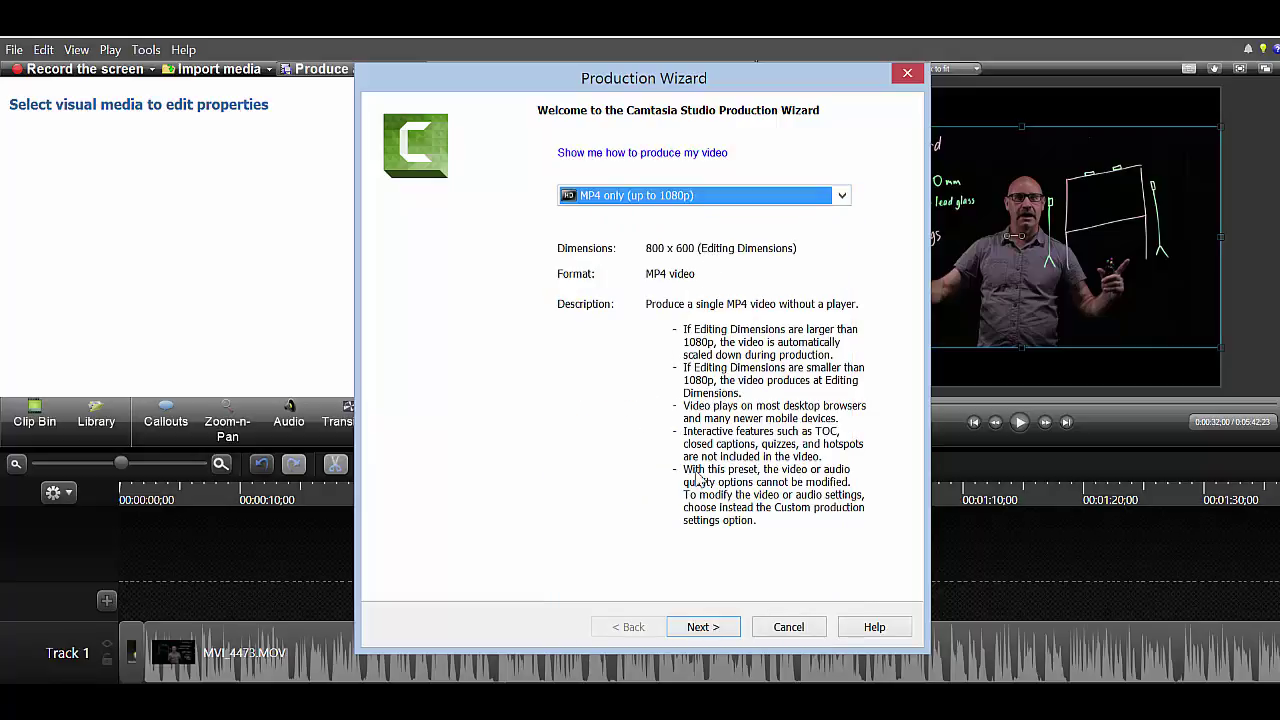
Step: Name the production "Test 2", keep the default Camtasia Studio folder, and start rendering the video
click(703, 626)
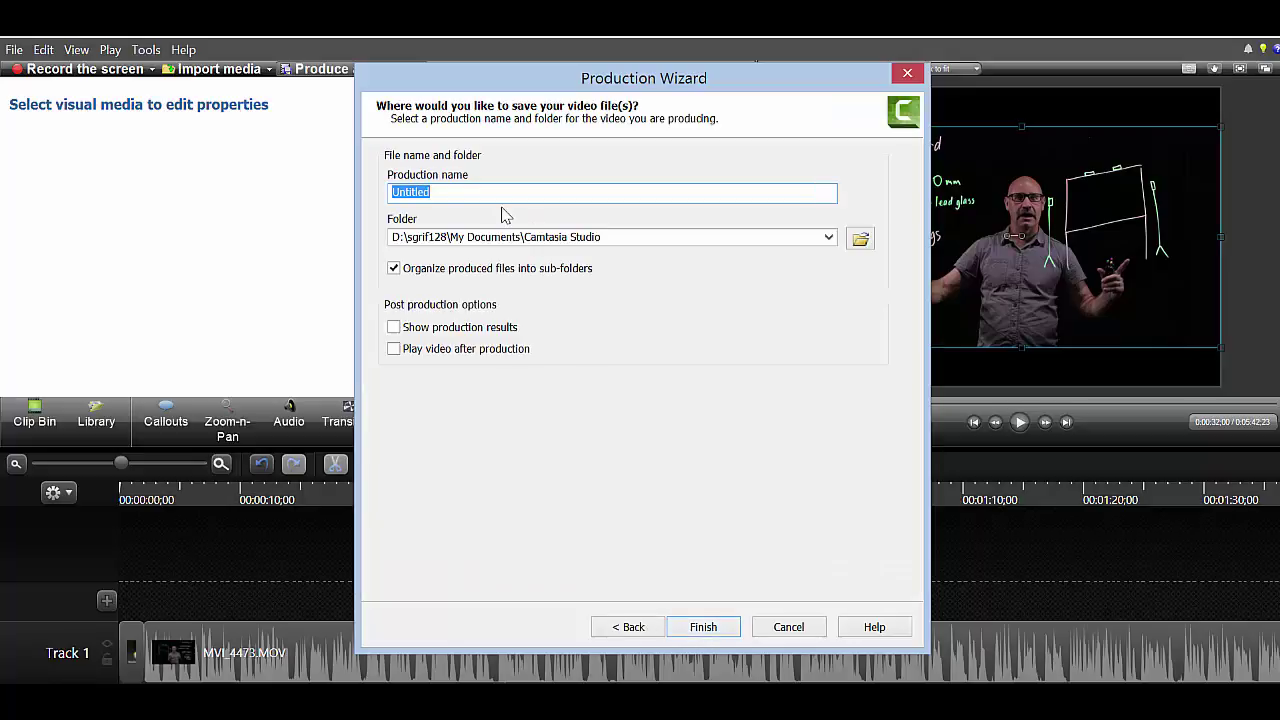
text(Test 3)
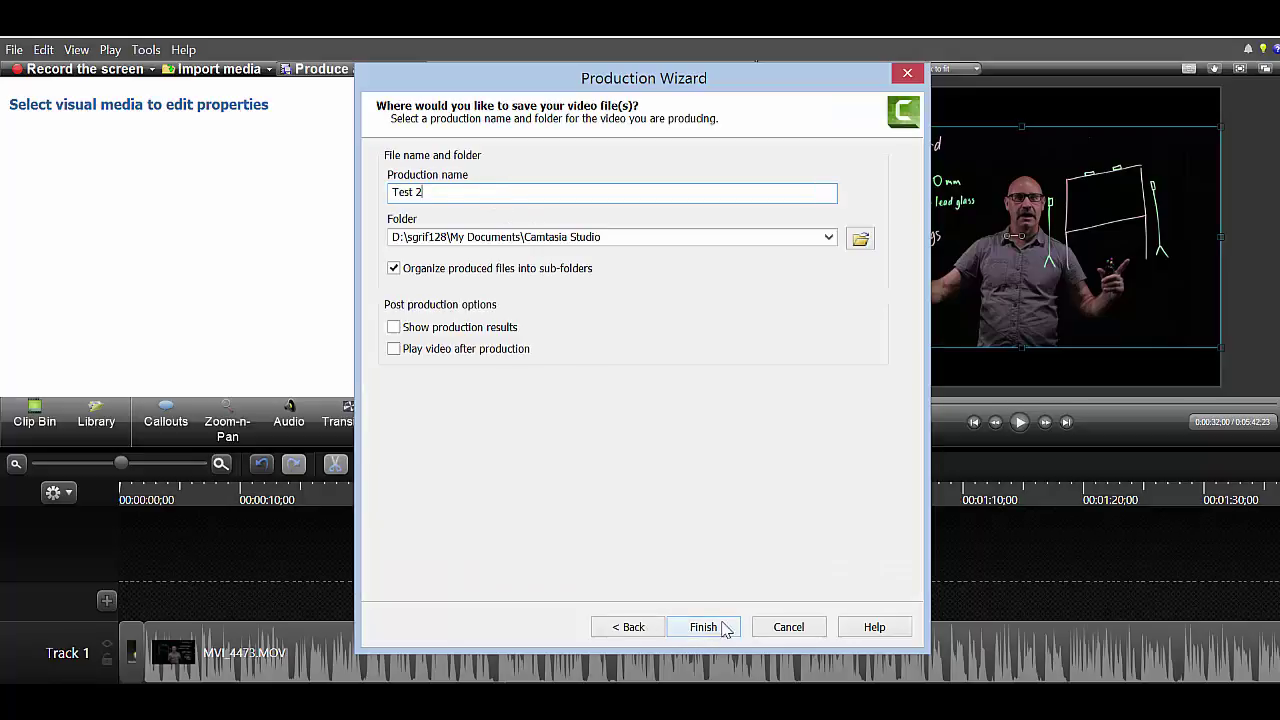
click(718, 628)
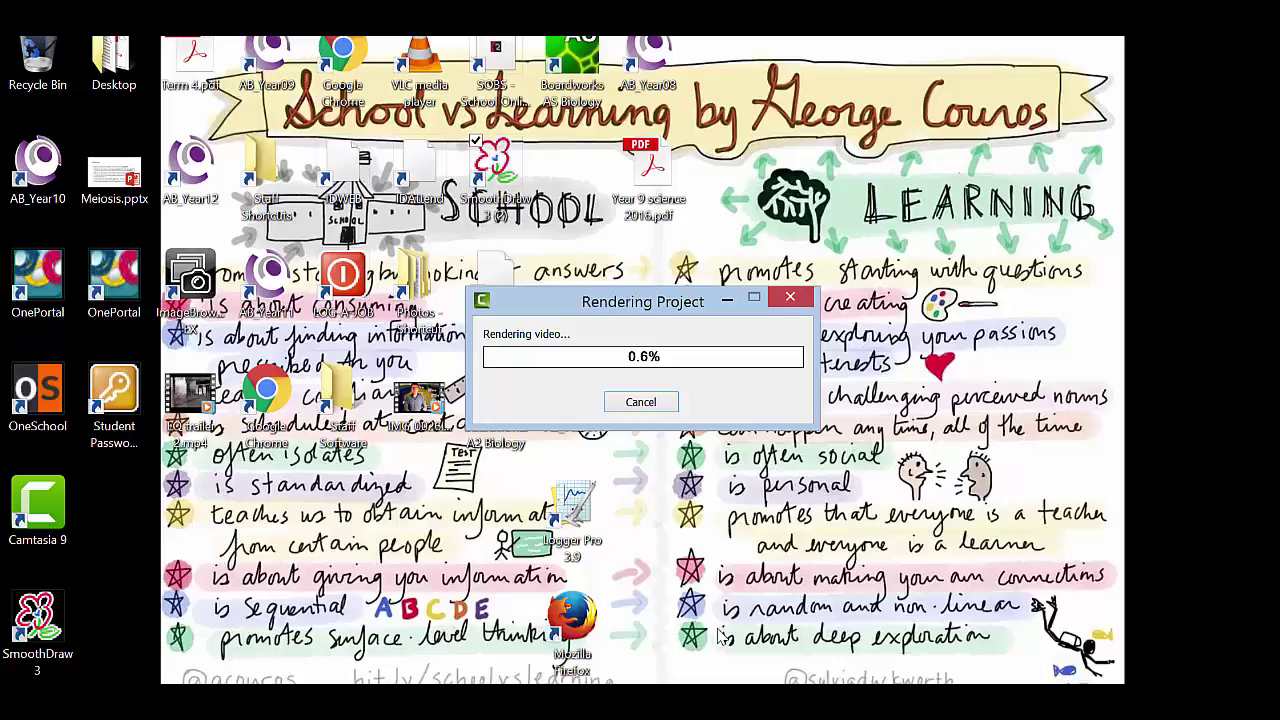